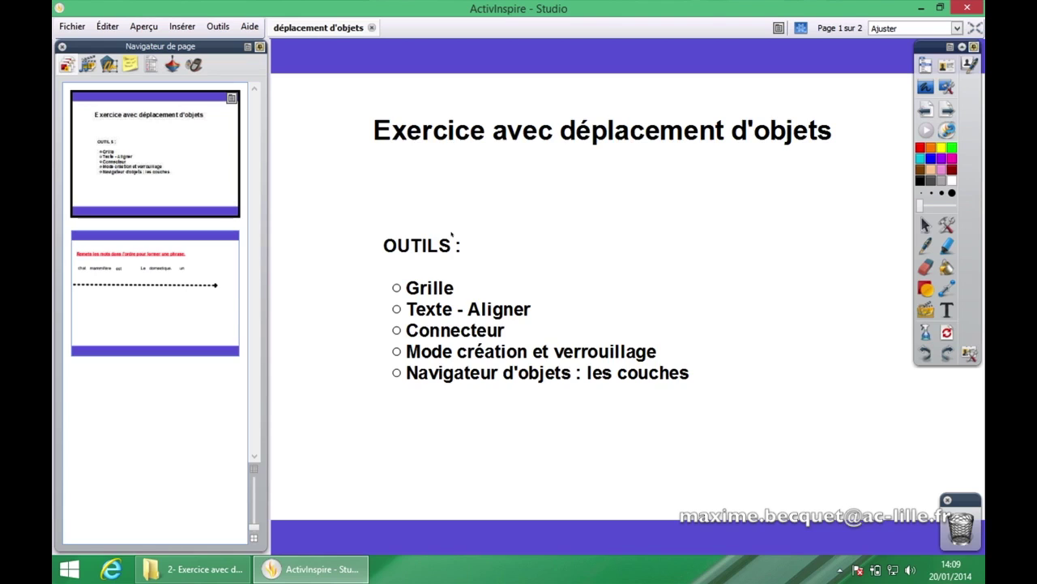
Step: Go to page 2 and move the words "Le", "chat" and "est" in that order above the start of the dashed arrow
{"action": "left_click", "coordinate": [947, 108]}
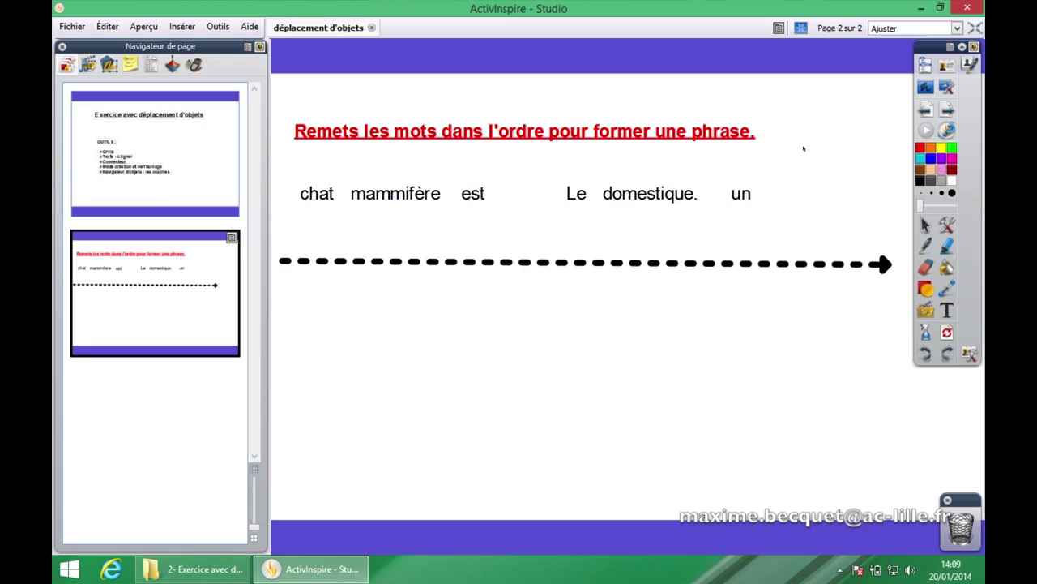
{"action": "left_click_drag", "start_coordinate": [567, 197], "coordinate": [357, 243]}
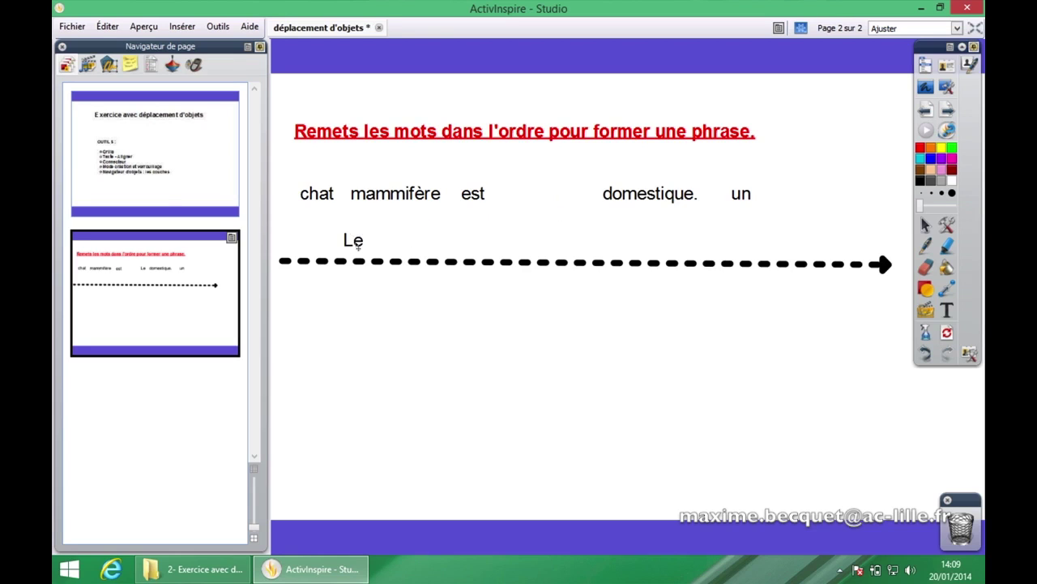
{"action": "left_click_drag", "start_coordinate": [324, 198], "coordinate": [399, 241]}
{"action": "left_click_drag", "start_coordinate": [481, 200], "coordinate": [440, 243]}
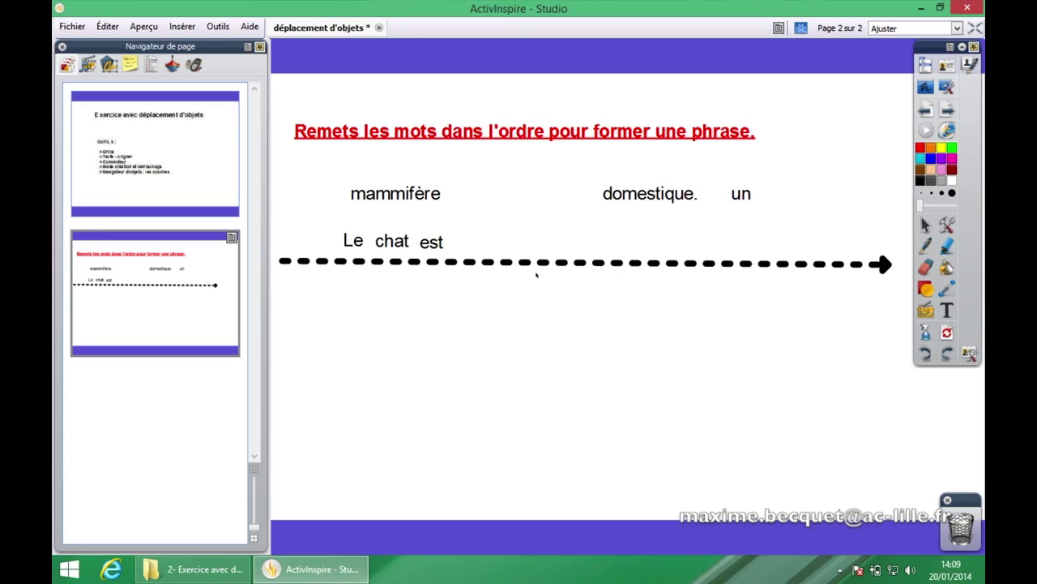
Step: Add a blank page after page 2 of the flipchart
{"action": "left_click", "coordinate": [947, 109]}
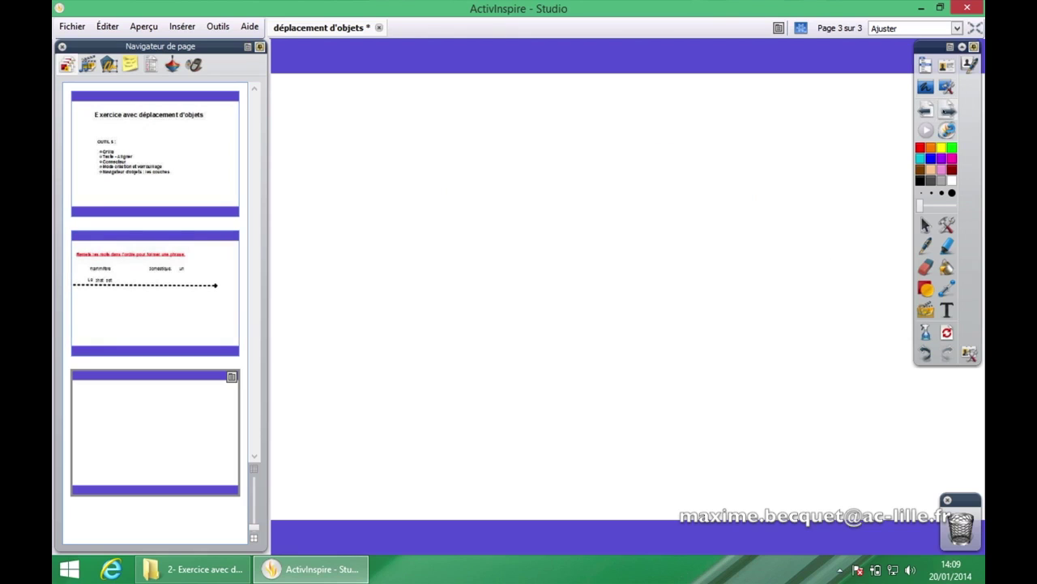
{"action": "left_click", "coordinate": [947, 310]}
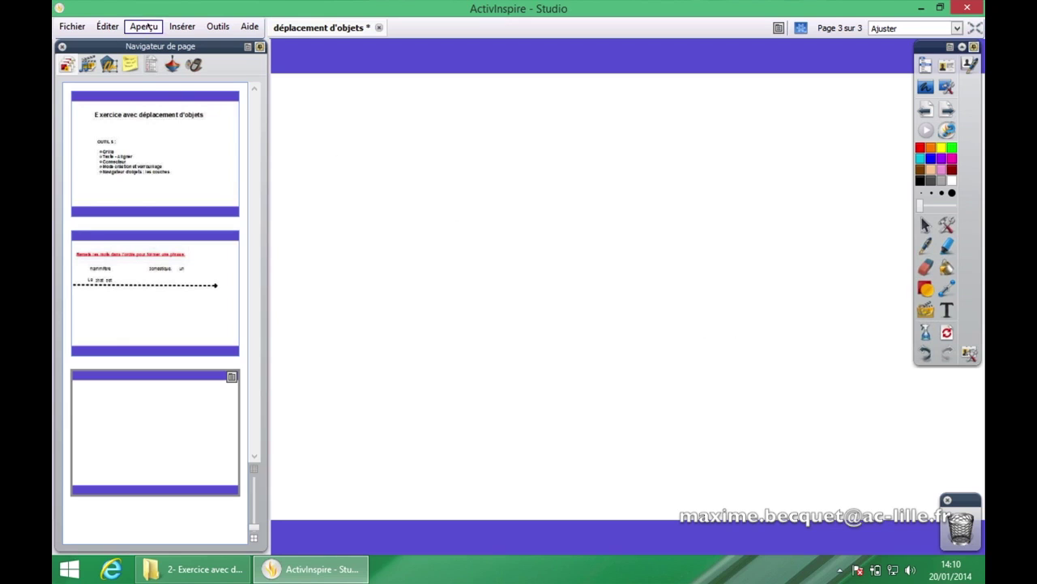
Step: Customize the Création profile by adding the "Créateur de grille" command to the main tool palette
{"action": "left_click", "coordinate": [132, 28]}
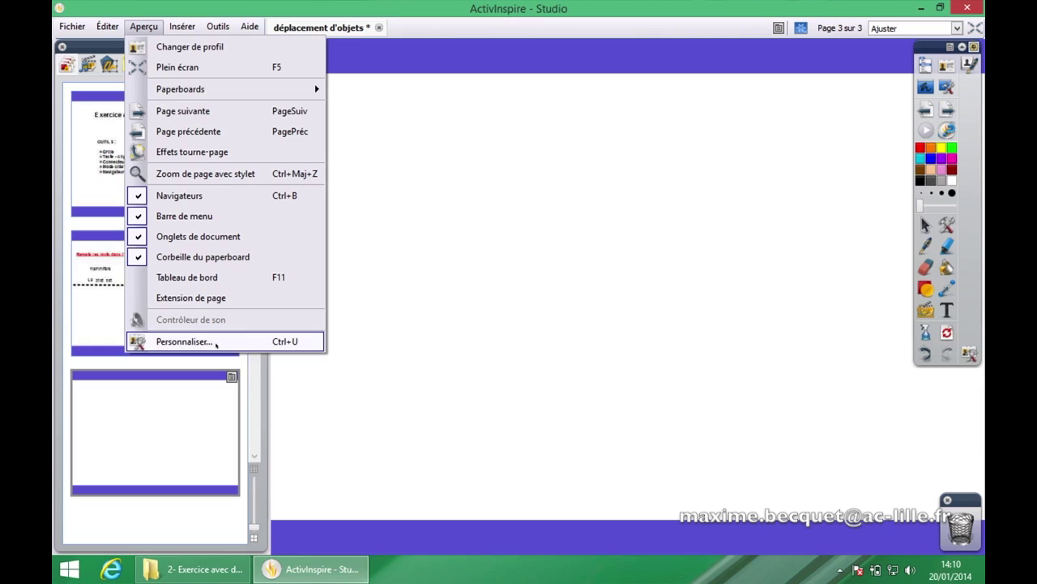
{"action": "left_click", "coordinate": [219, 343]}
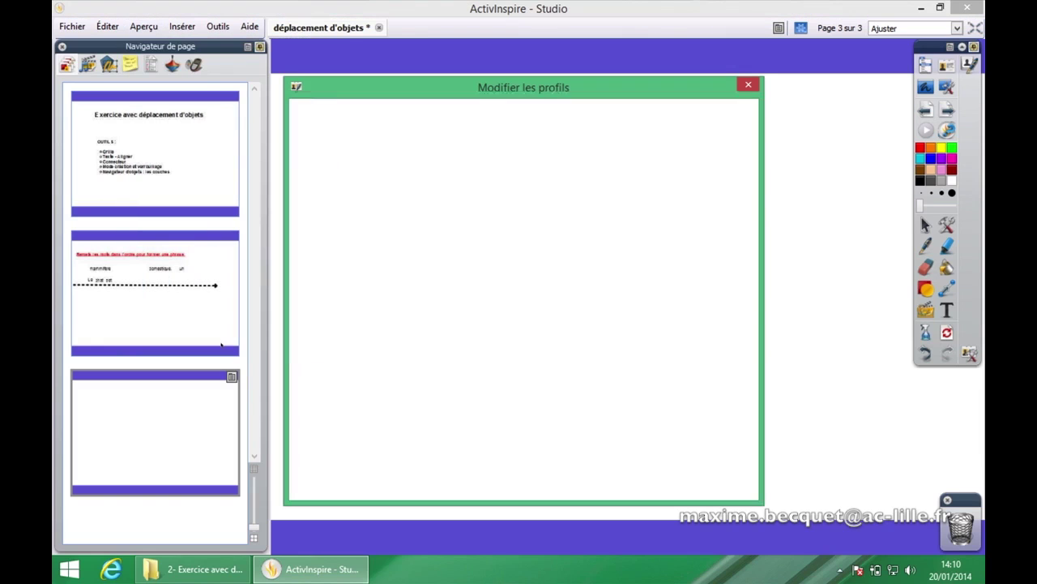
{"action": "left_click", "coordinate": [351, 159]}
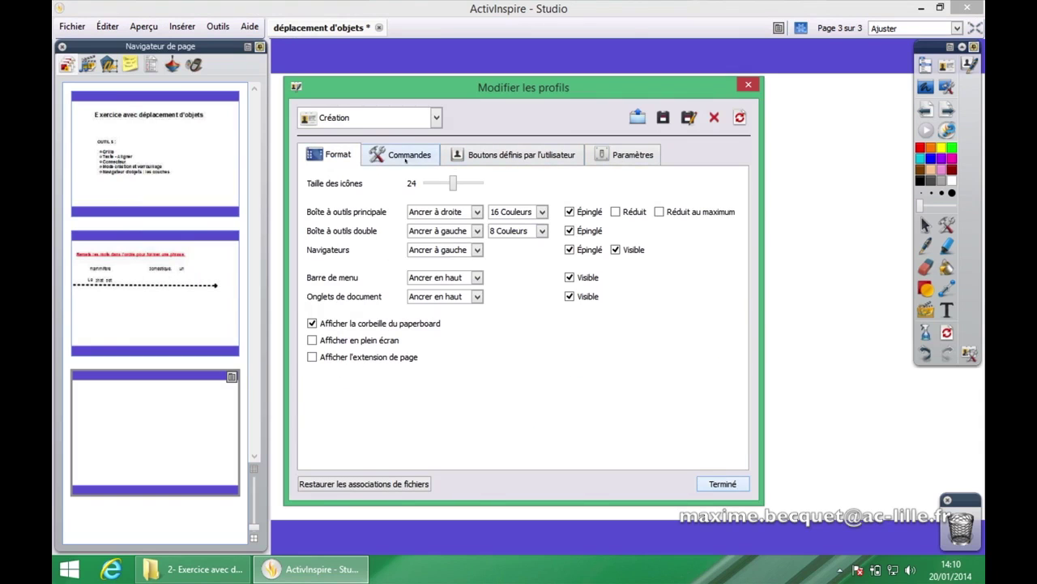
{"action": "left_click", "coordinate": [406, 159]}
{"action": "left_click_drag", "start_coordinate": [504, 374], "coordinate": [506, 201]}
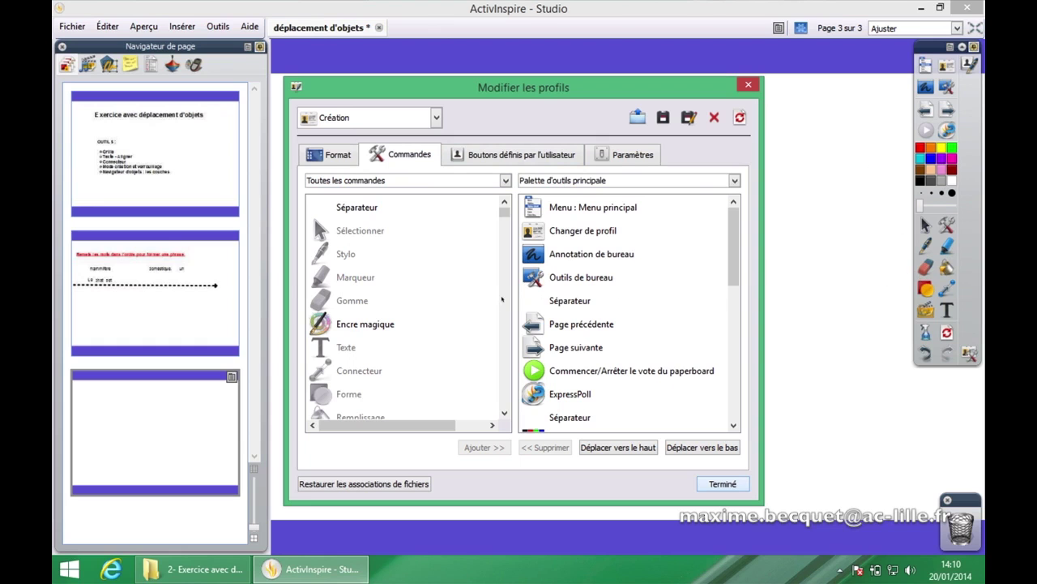
{"action": "left_click_drag", "start_coordinate": [500, 208], "coordinate": [505, 375]}
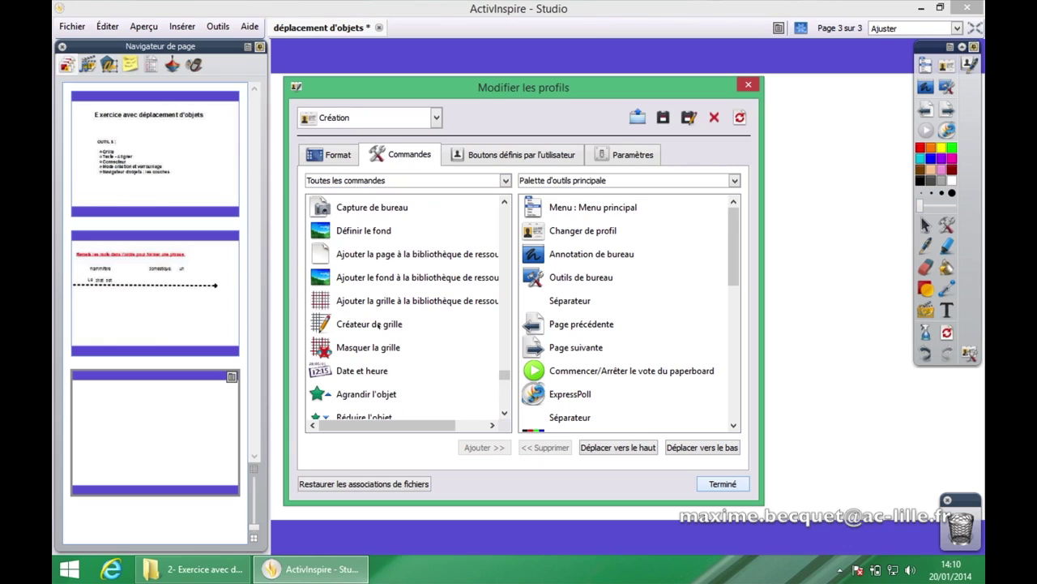
{"action": "left_click", "coordinate": [378, 324]}
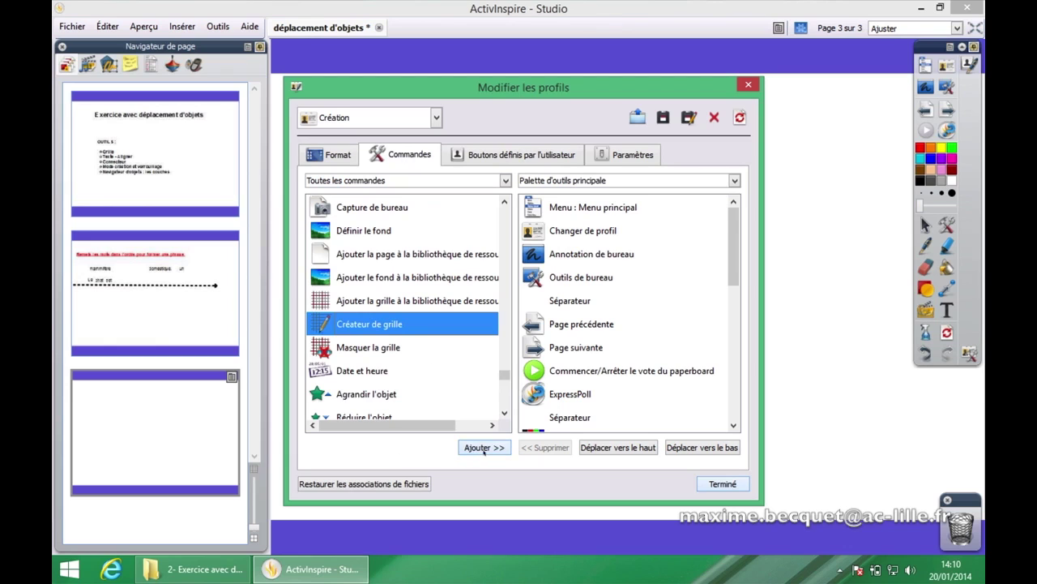
{"action": "left_click", "coordinate": [484, 449]}
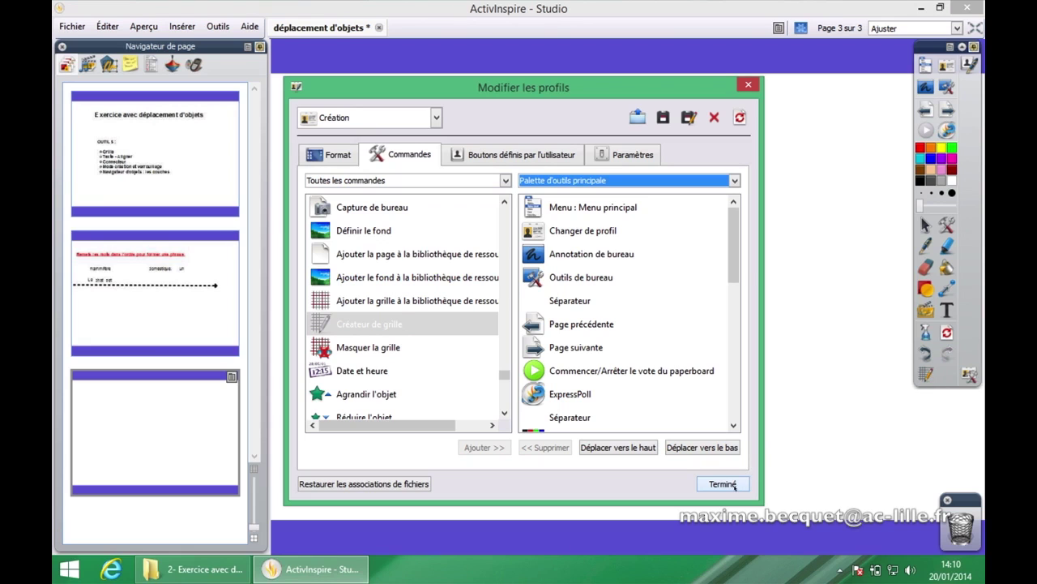
{"action": "left_click", "coordinate": [733, 485]}
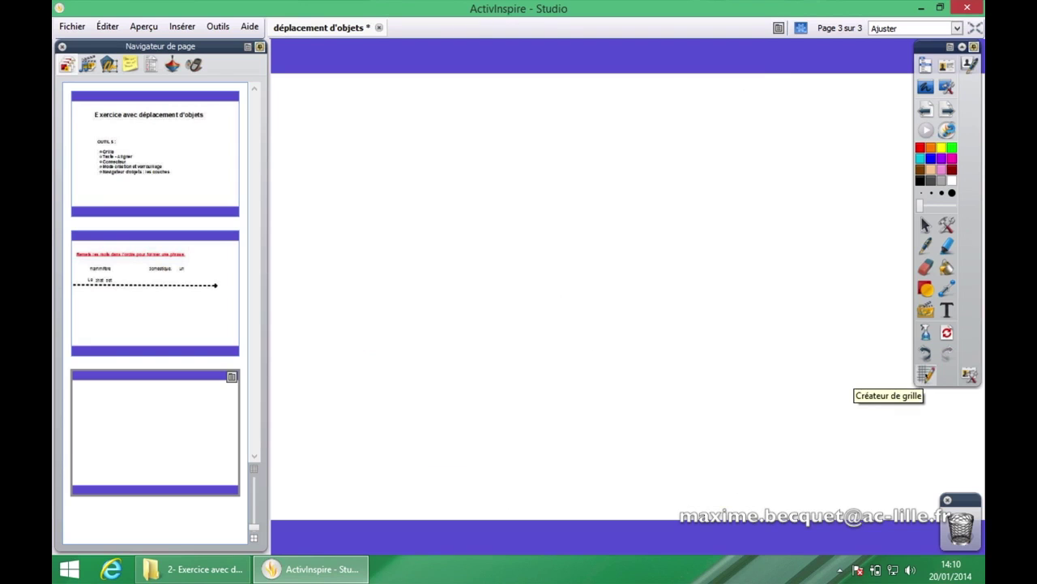
Step: Make the page grid visible with snapping allowed and set its default scale to 2,00
{"action": "left_click", "coordinate": [925, 375]}
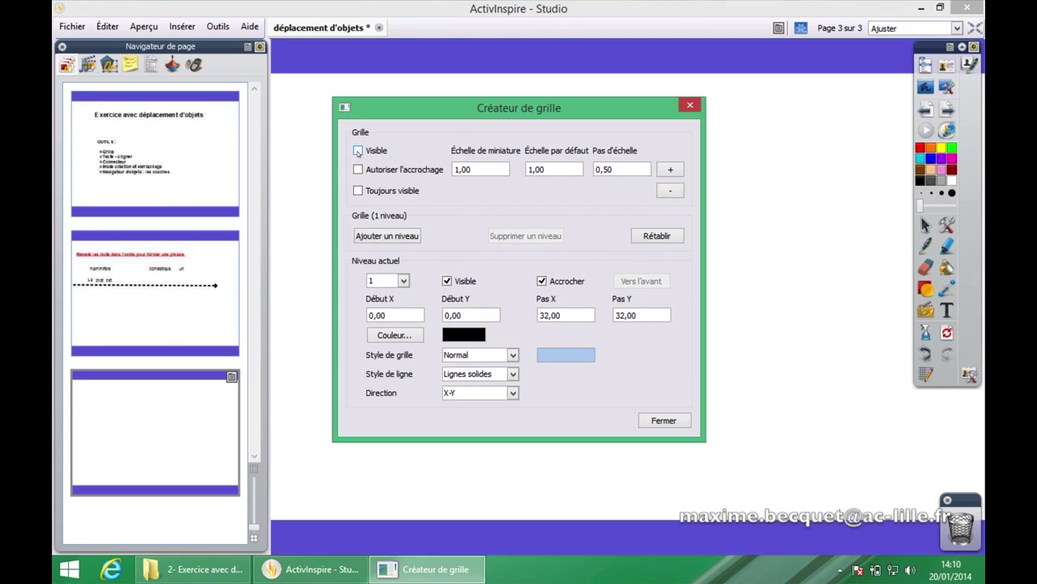
{"action": "left_click", "coordinate": [357, 151]}
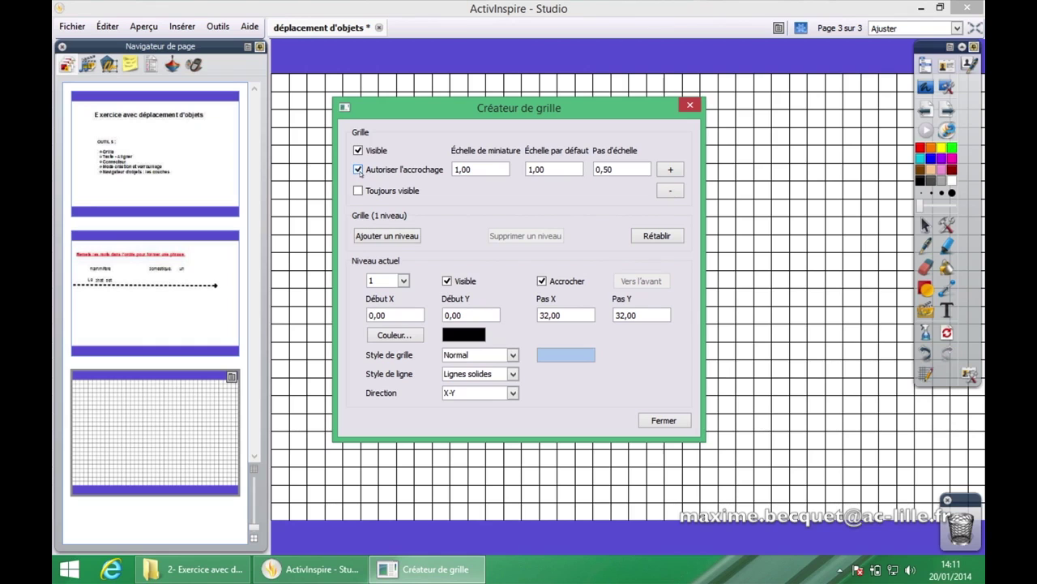
{"action": "left_click", "coordinate": [671, 170]}
{"action": "left_click", "coordinate": [671, 170]}
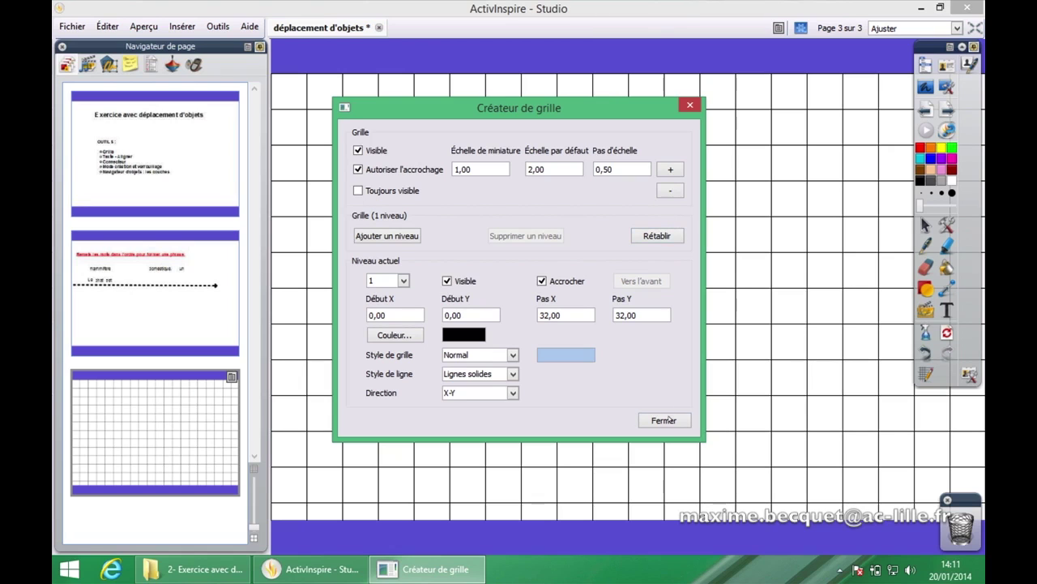
{"action": "left_click", "coordinate": [666, 420]}
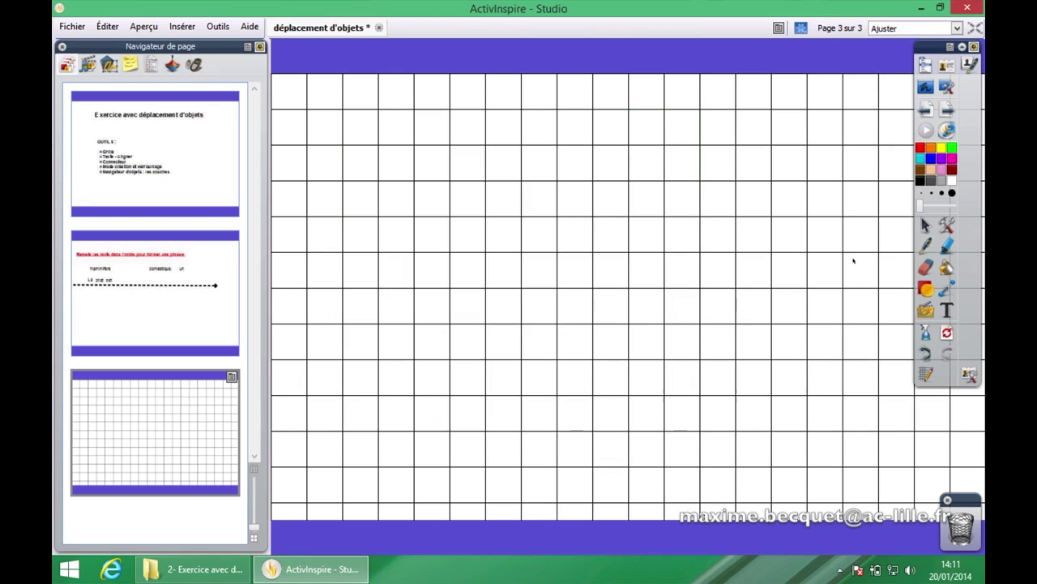
Step: Add the red, bold, underlined heading "Remets les mots dans l'ordre." near the top of the page and align it with a grid line
{"action": "left_click", "coordinate": [948, 310]}
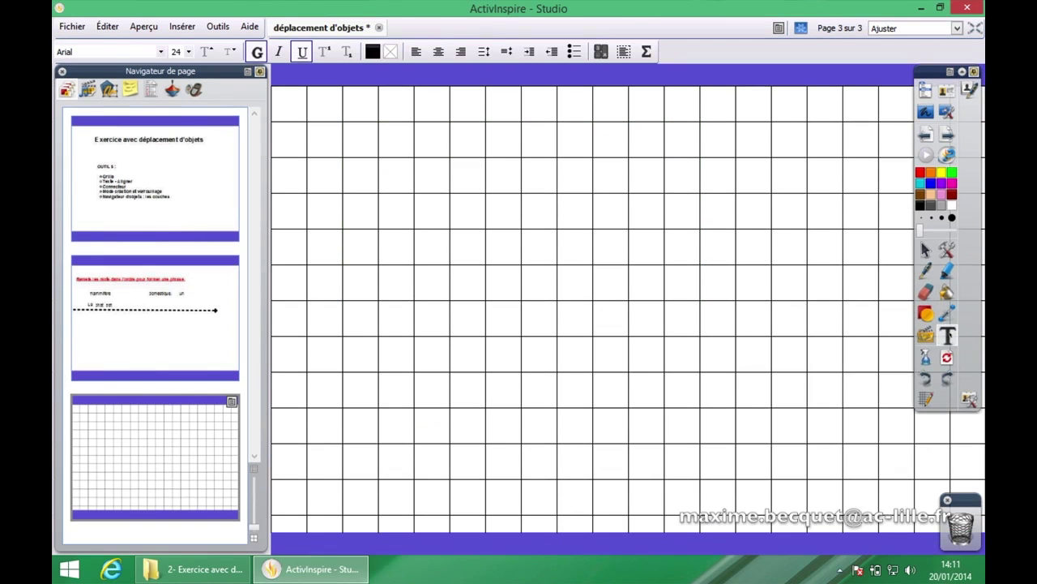
{"action": "left_click", "coordinate": [372, 52]}
{"action": "left_click", "coordinate": [378, 75]}
{"action": "left_click", "coordinate": [309, 116]}
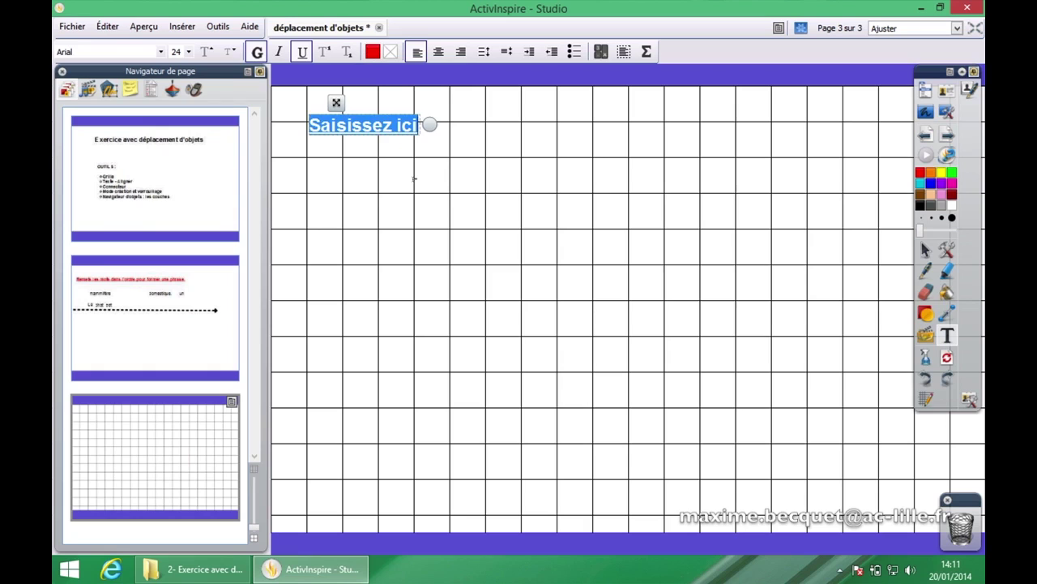
{"action": "type", "text": "Remets les mots da"}
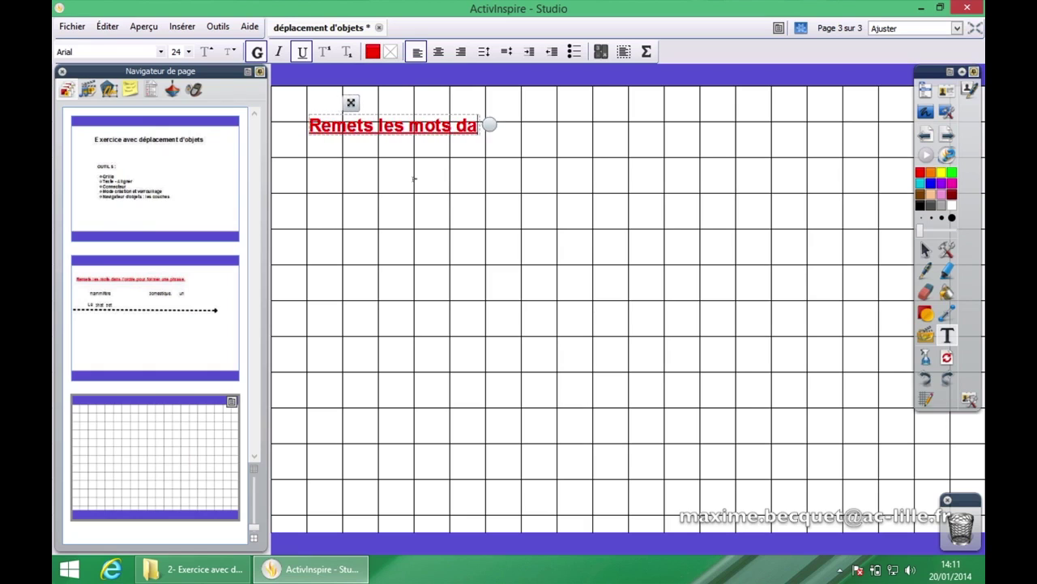
{"action": "type", "text": "ns l'ordre."}
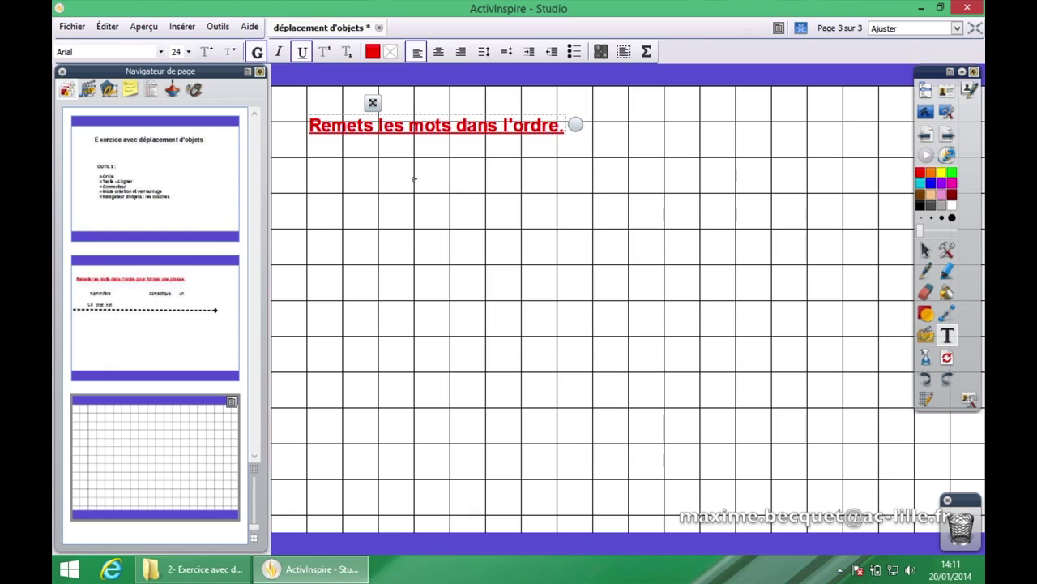
{"action": "left_click", "coordinate": [925, 249]}
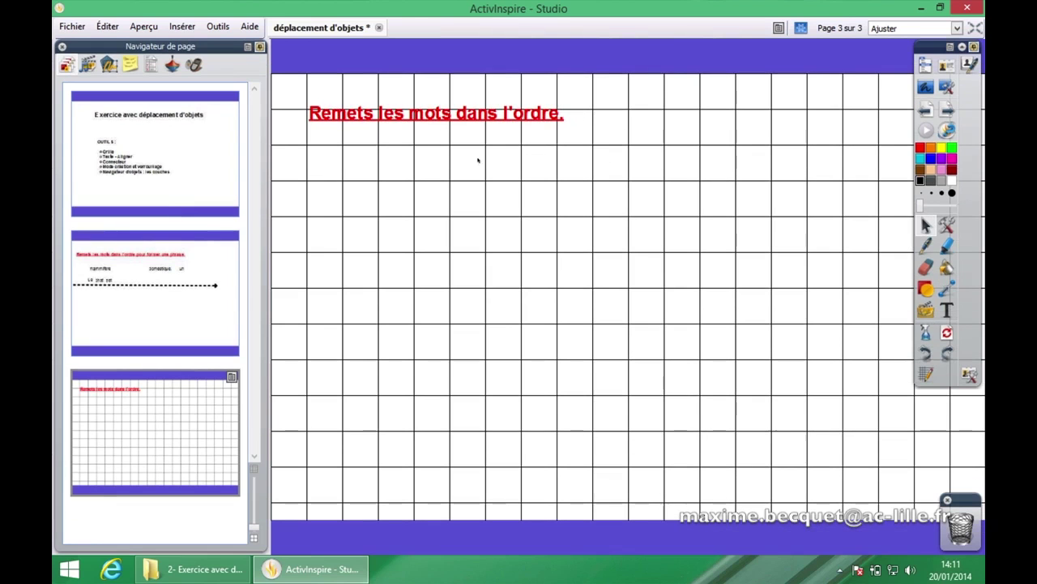
{"action": "left_click_drag", "start_coordinate": [348, 118], "coordinate": [344, 108]}
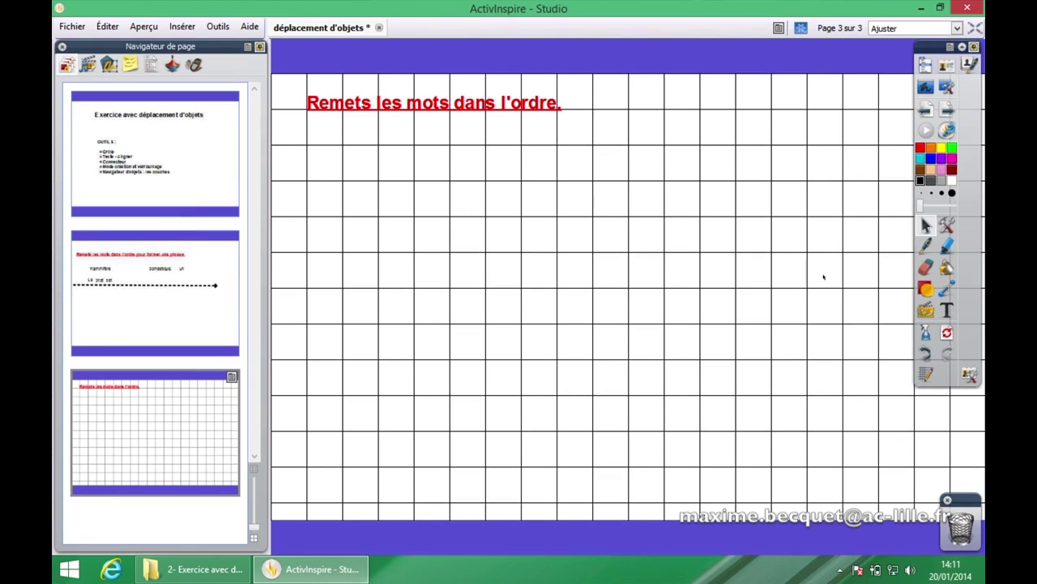
Step: Set the formatting for new text to black, without bold or underline
{"action": "left_click", "coordinate": [946, 309]}
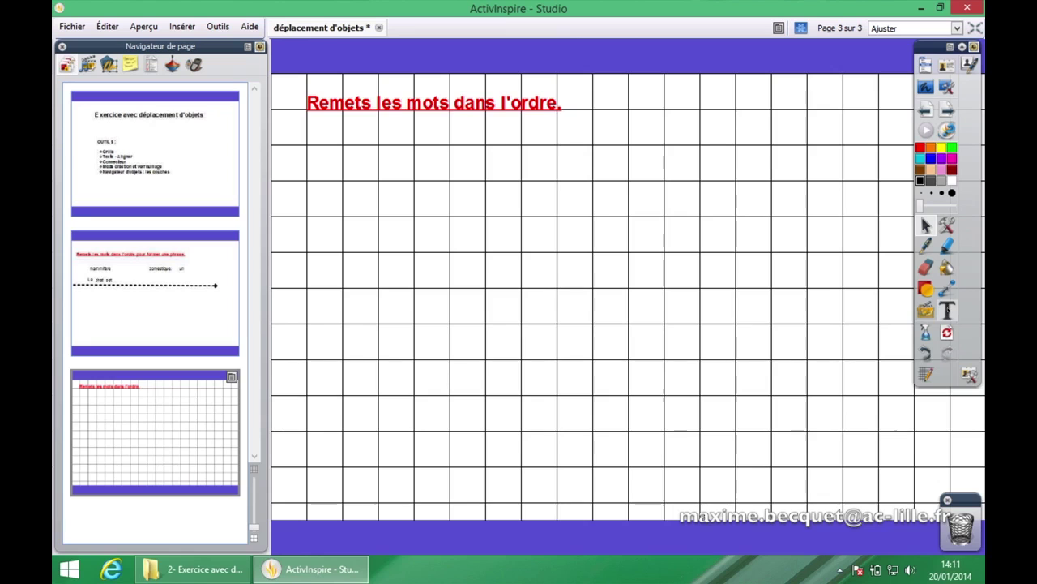
{"action": "left_click", "coordinate": [946, 310]}
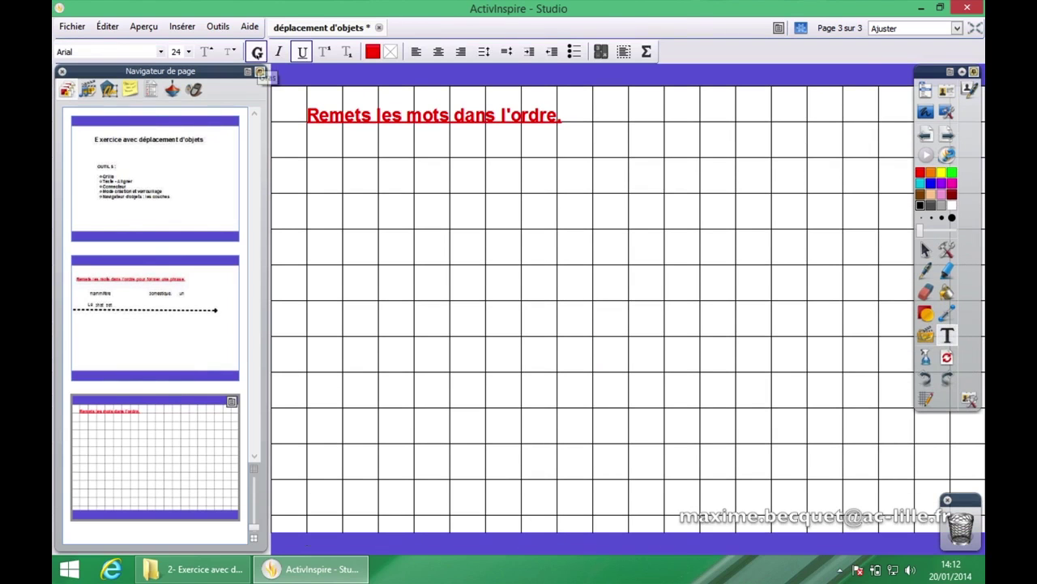
{"action": "left_click", "coordinate": [373, 52]}
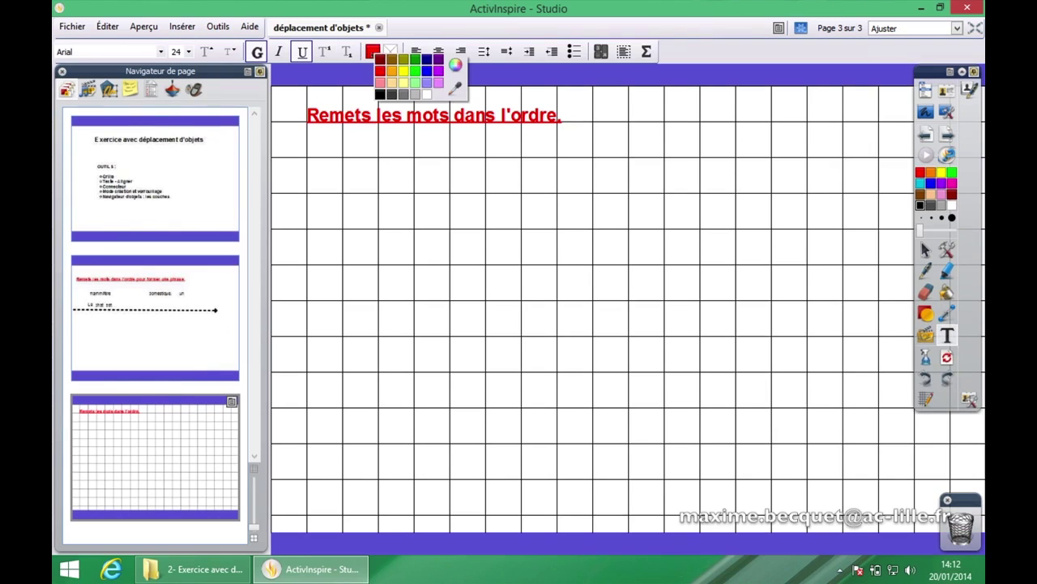
{"action": "left_click", "coordinate": [379, 96]}
{"action": "left_click", "coordinate": [301, 52]}
{"action": "left_click", "coordinate": [256, 52]}
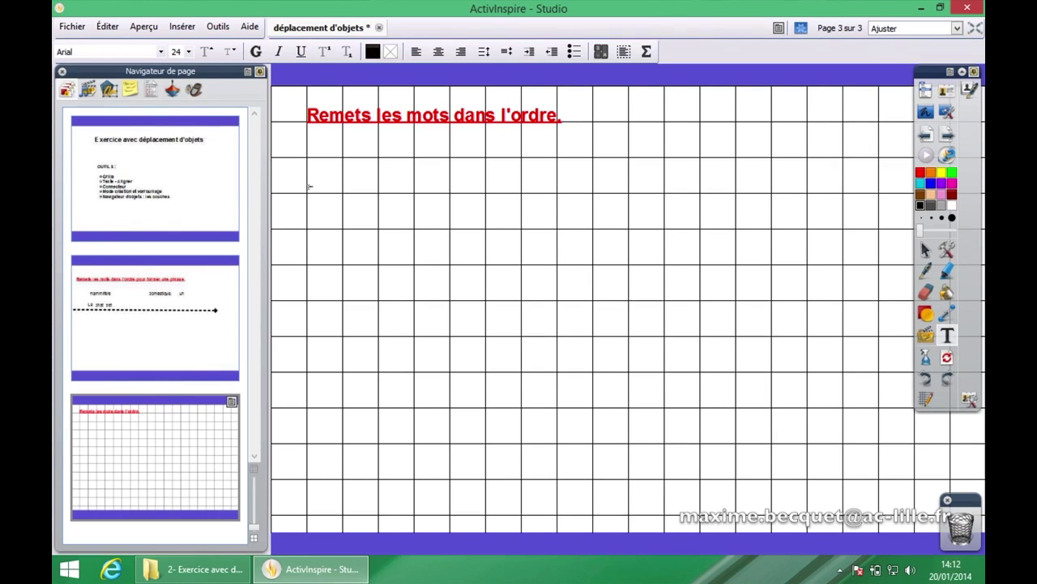
Step: Add the words "Le", "chat" and "est" as three separate text objects below the heading
{"action": "left_click", "coordinate": [309, 186]}
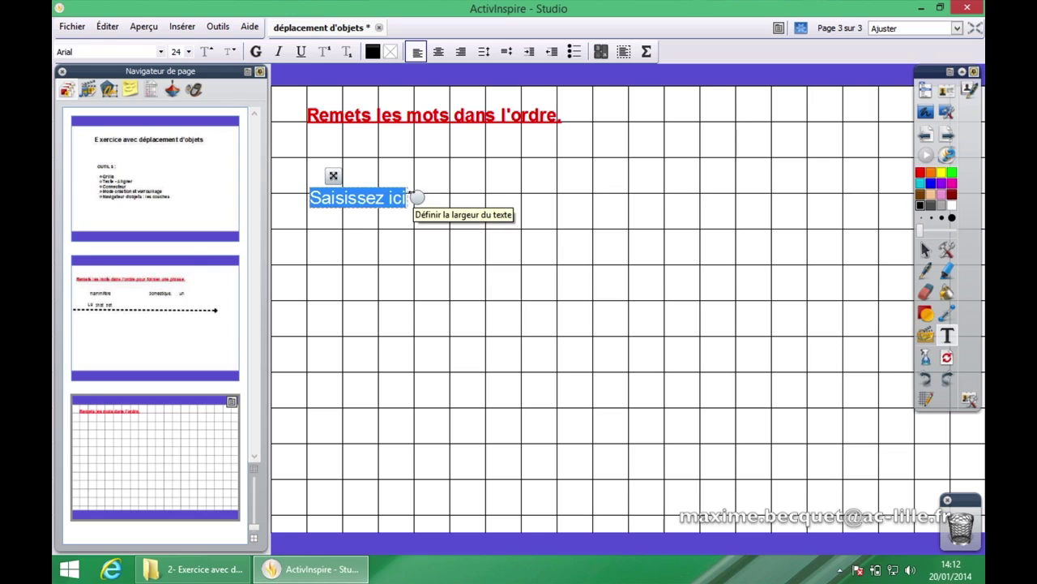
{"action": "type", "text": "Le"}
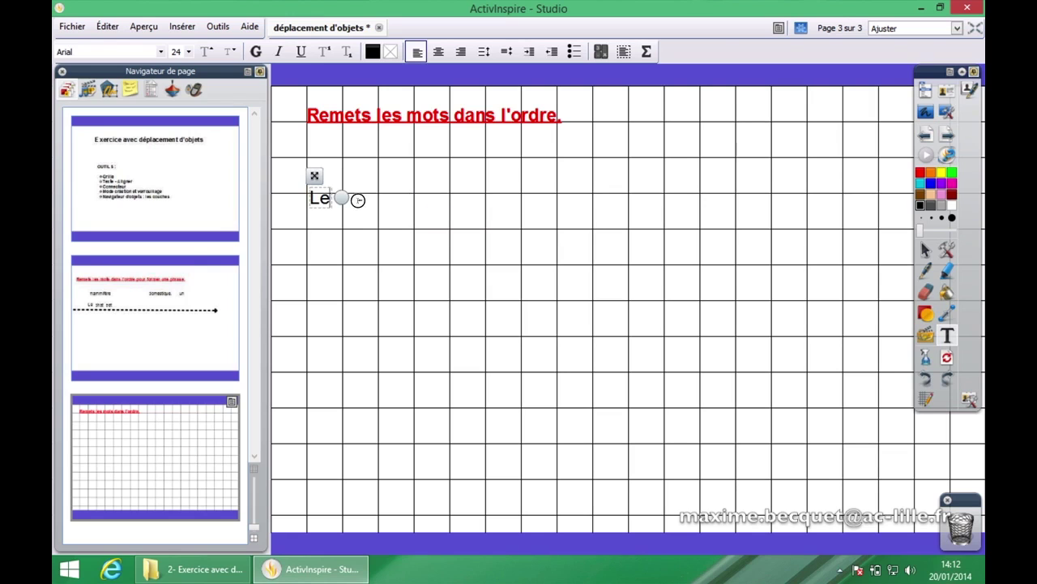
{"action": "left_click", "coordinate": [360, 200]}
{"action": "left_click", "coordinate": [370, 201]}
{"action": "type", "text": "chat"}
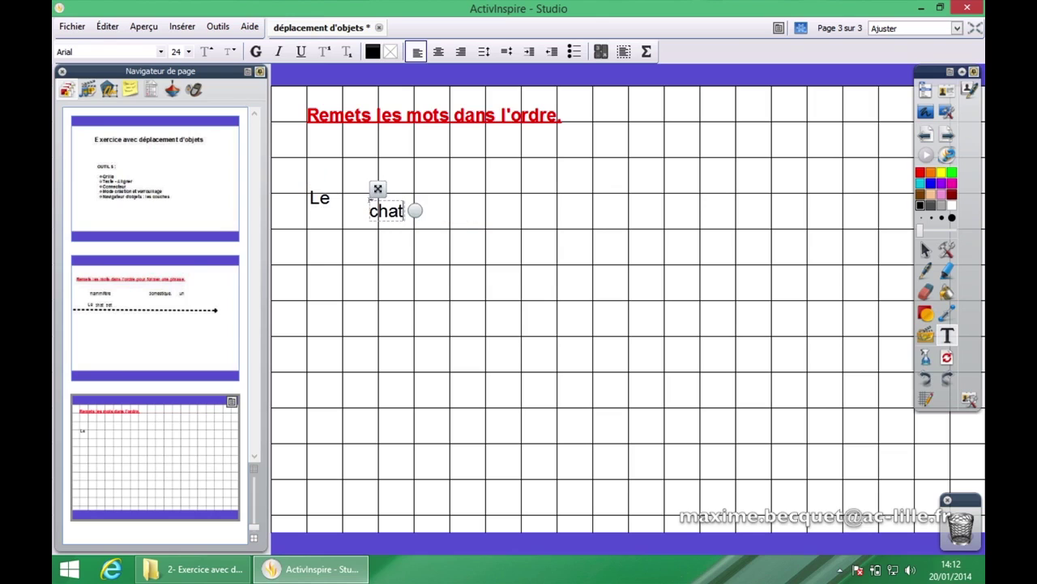
{"action": "left_click", "coordinate": [446, 209]}
{"action": "type", "text": "est"}
{"action": "left_click", "coordinate": [398, 260]}
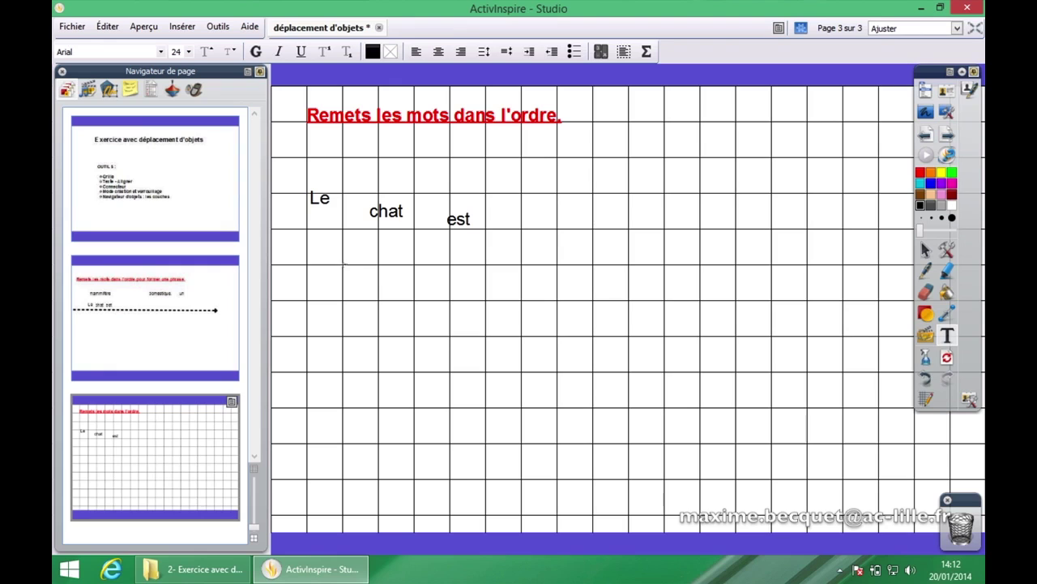
Step: Add the full sentence "Le chat est un mammifère domestique." as a single text object below the three separate words
{"action": "left_click", "coordinate": [344, 266]}
{"action": "type", "text": "L"}
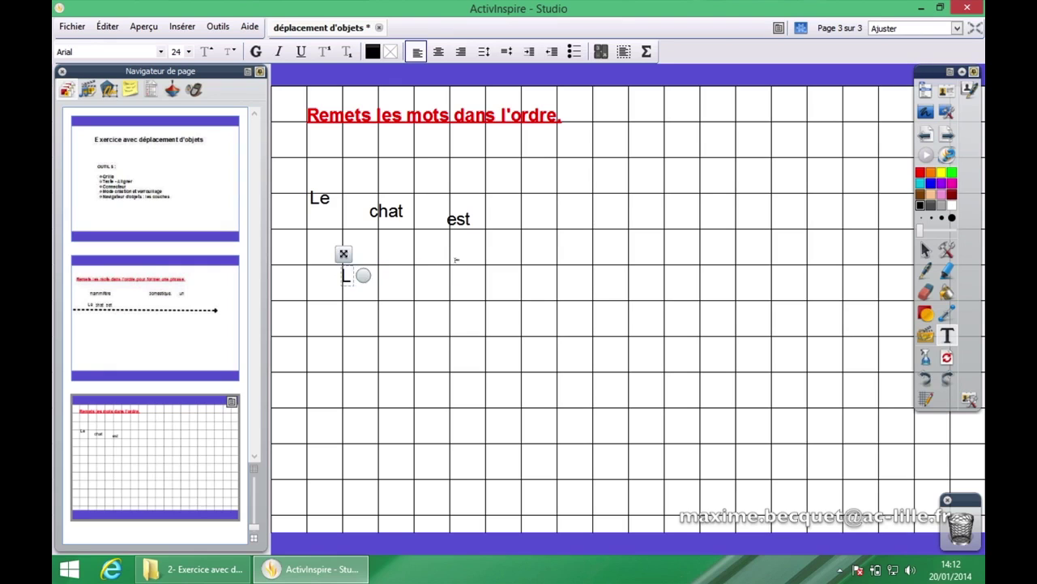
{"action": "type", "text": "e chat est "}
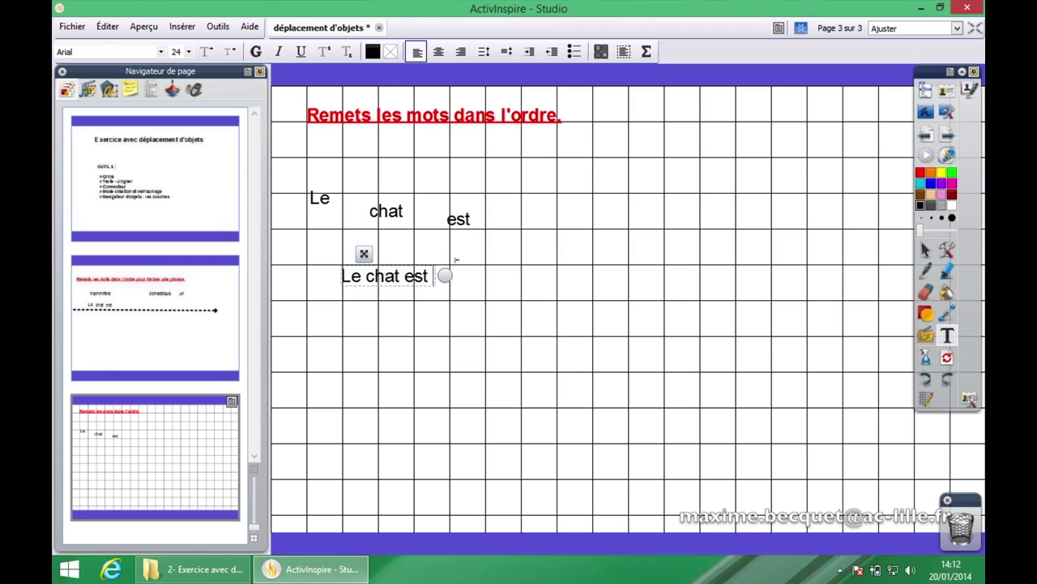
{"action": "type", "text": "un"}
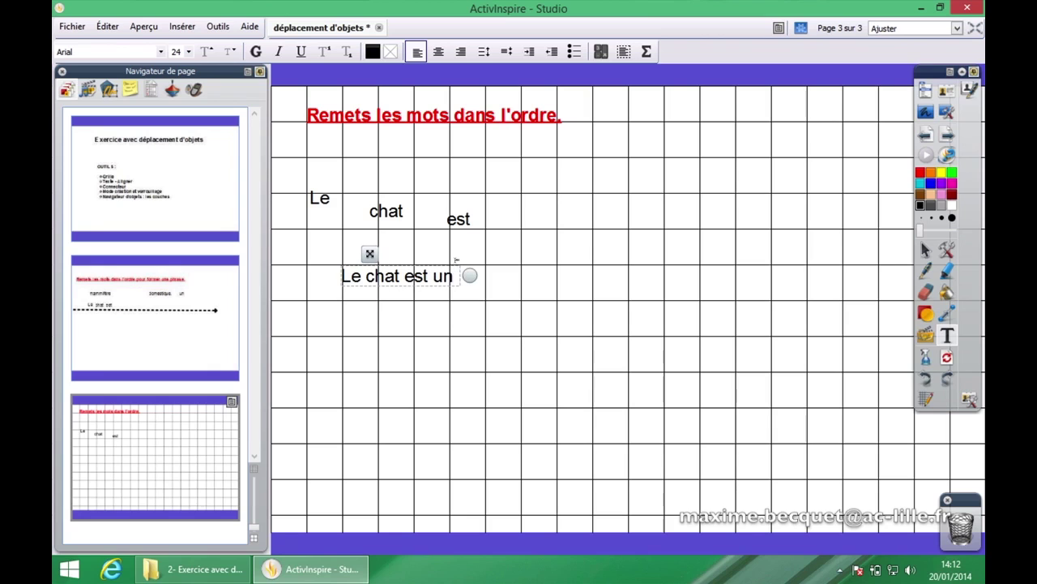
{"action": "type", "text": " mammifè"}
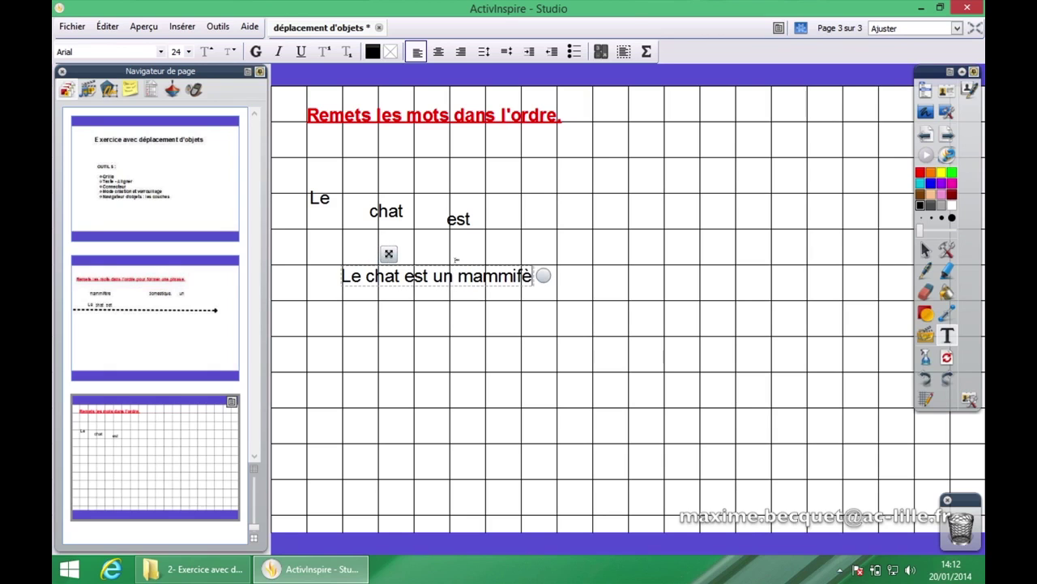
{"action": "type", "text": "re domest"}
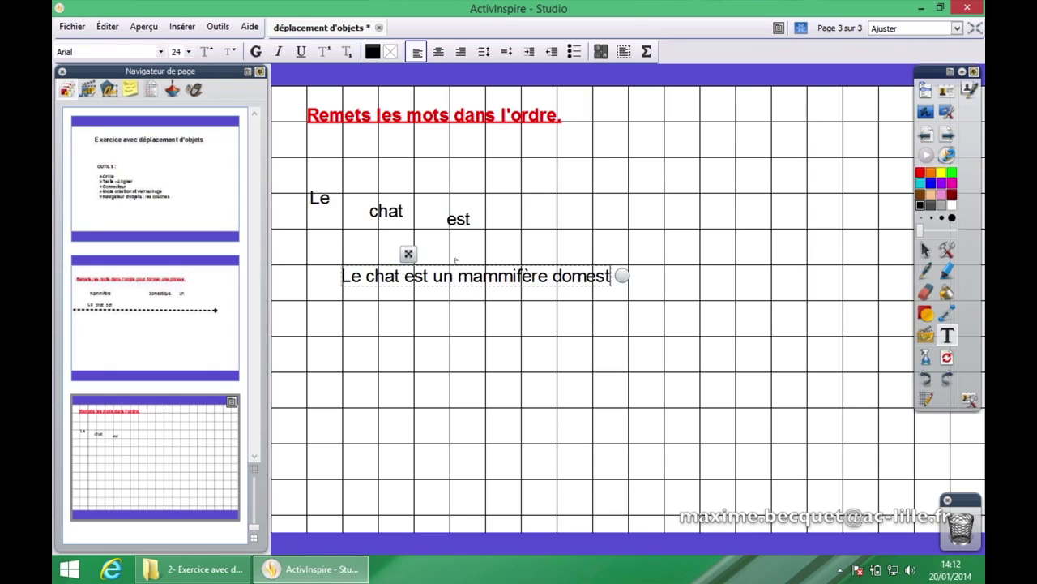
{"action": "type", "text": "ique."}
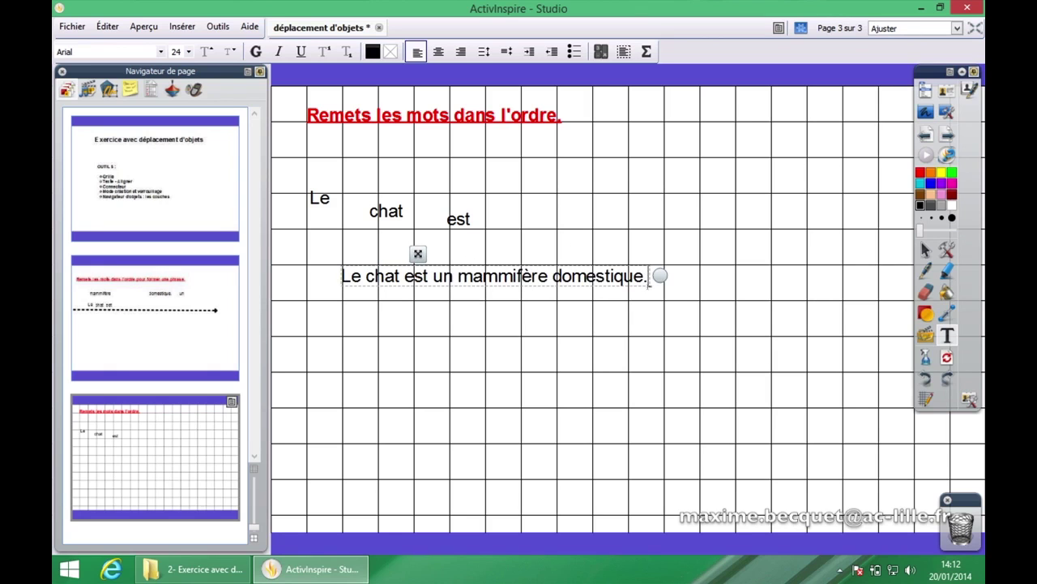
{"action": "left_click", "coordinate": [903, 258]}
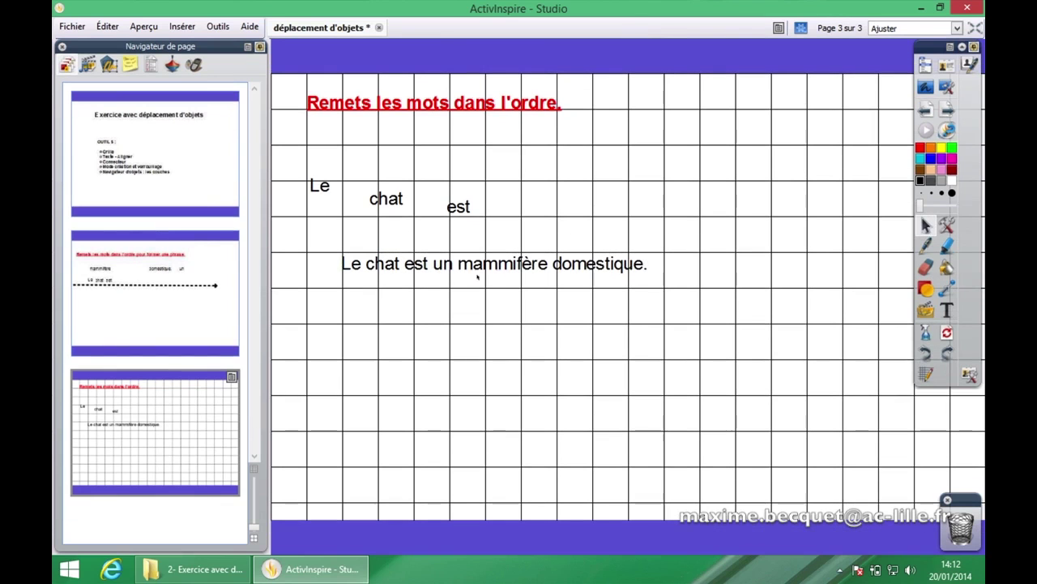
Step: Extract the words "Le" and "chat" from the full sentence as separate text objects placed below it
{"action": "left_click", "coordinate": [392, 275]}
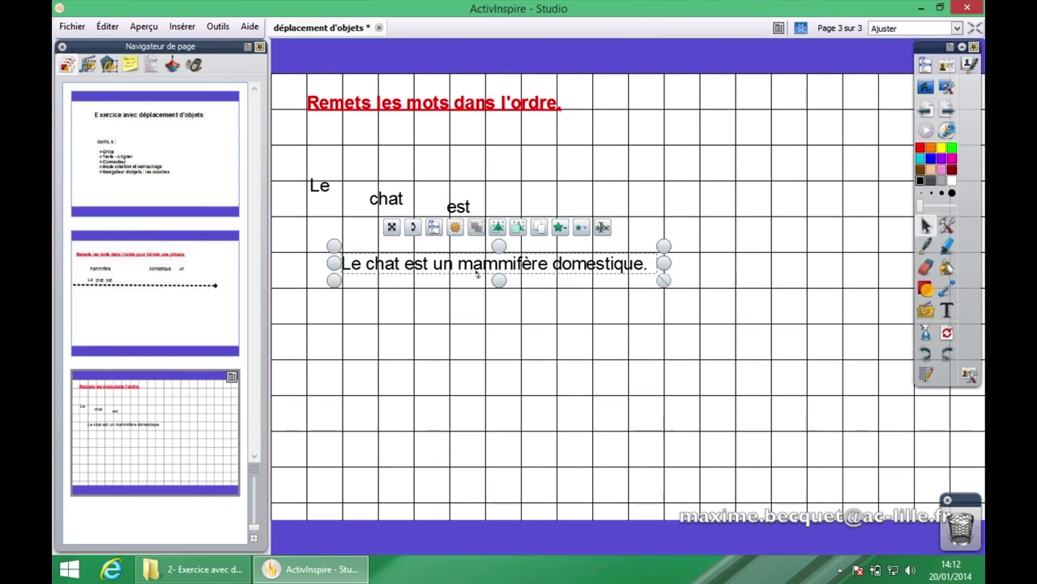
{"action": "double_click", "coordinate": [357, 266]}
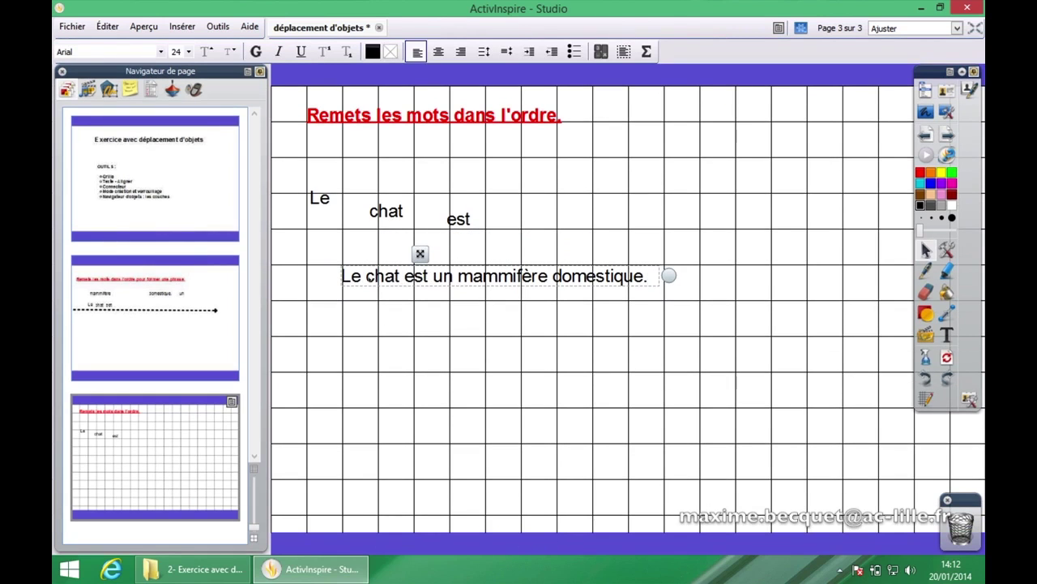
{"action": "left_click", "coordinate": [359, 275]}
{"action": "left_click_drag", "start_coordinate": [359, 278], "coordinate": [344, 281]}
{"action": "left_click_drag", "start_coordinate": [347, 278], "coordinate": [351, 321]}
{"action": "left_click", "coordinate": [395, 321]}
{"action": "left_click", "coordinate": [391, 265]}
{"action": "left_click", "coordinate": [390, 265]}
{"action": "double_click", "coordinate": [383, 276]}
{"action": "left_click_drag", "start_coordinate": [383, 276], "coordinate": [405, 333]}
Step: Extract the words "est" and "un" from the full sentence as separate text objects below it
{"action": "triple_click", "coordinate": [417, 277]}
{"action": "left_click", "coordinate": [417, 278]}
{"action": "triple_click", "coordinate": [417, 278]}
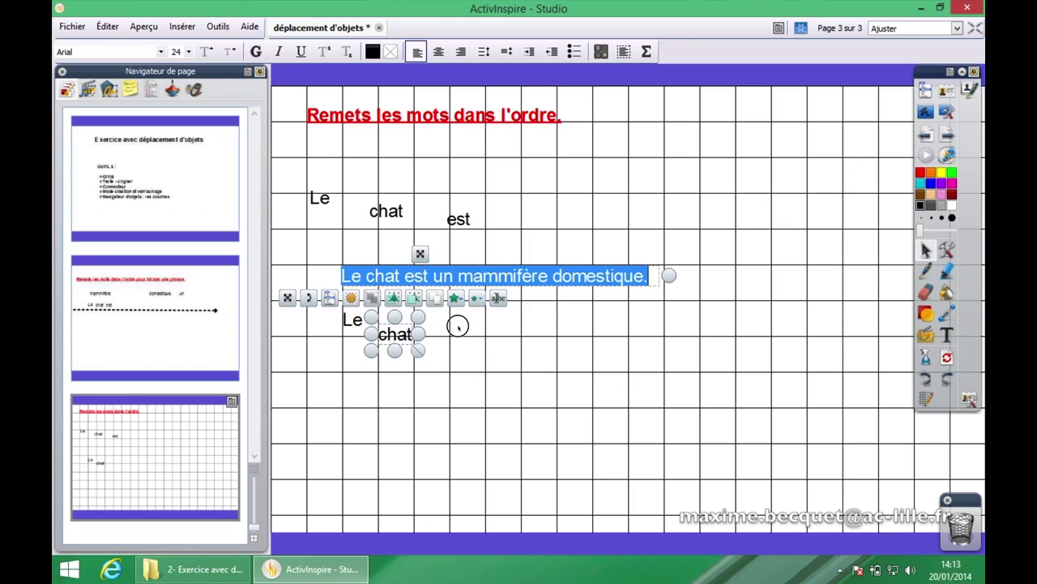
{"action": "left_click", "coordinate": [429, 286]}
{"action": "double_click", "coordinate": [416, 276]}
{"action": "left_click_drag", "start_coordinate": [416, 277], "coordinate": [460, 333]}
{"action": "double_click", "coordinate": [443, 277]}
{"action": "left_click_drag", "start_coordinate": [470, 269], "coordinate": [495, 346]}
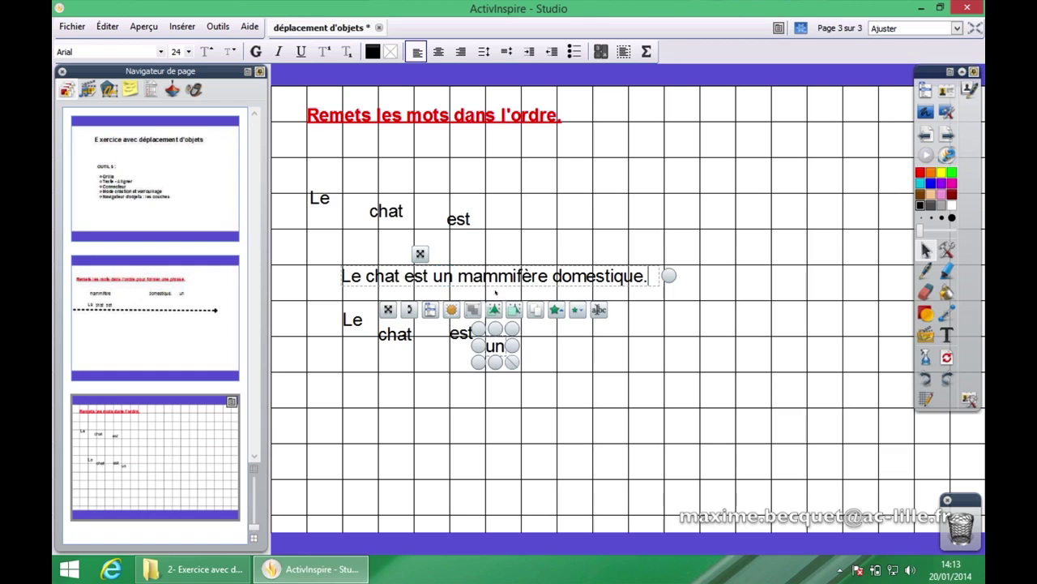
Step: Extract "mammifère" and "domestique" from the full sentence as separate text objects and finish editing the sentence
{"action": "double_click", "coordinate": [503, 276]}
{"action": "left_click_drag", "start_coordinate": [514, 286], "coordinate": [566, 332]}
{"action": "double_click", "coordinate": [598, 276]}
{"action": "left_click_drag", "start_coordinate": [600, 279], "coordinate": [673, 321]}
{"action": "left_click", "coordinate": [644, 234]}
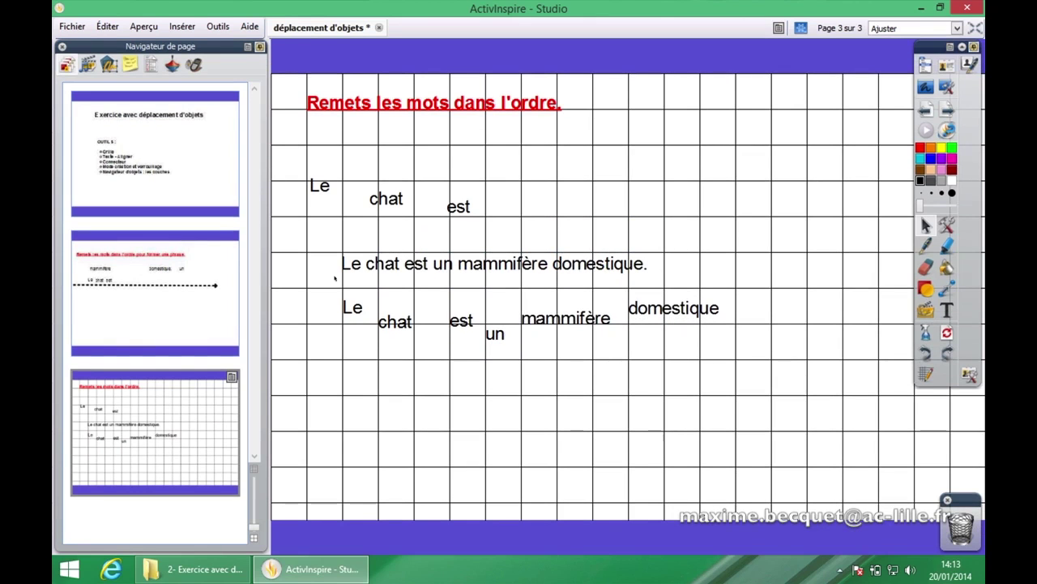
Step: Discard the full sentence together with the three individually typed words above it
{"action": "left_click_drag", "start_coordinate": [298, 279], "coordinate": [665, 154]}
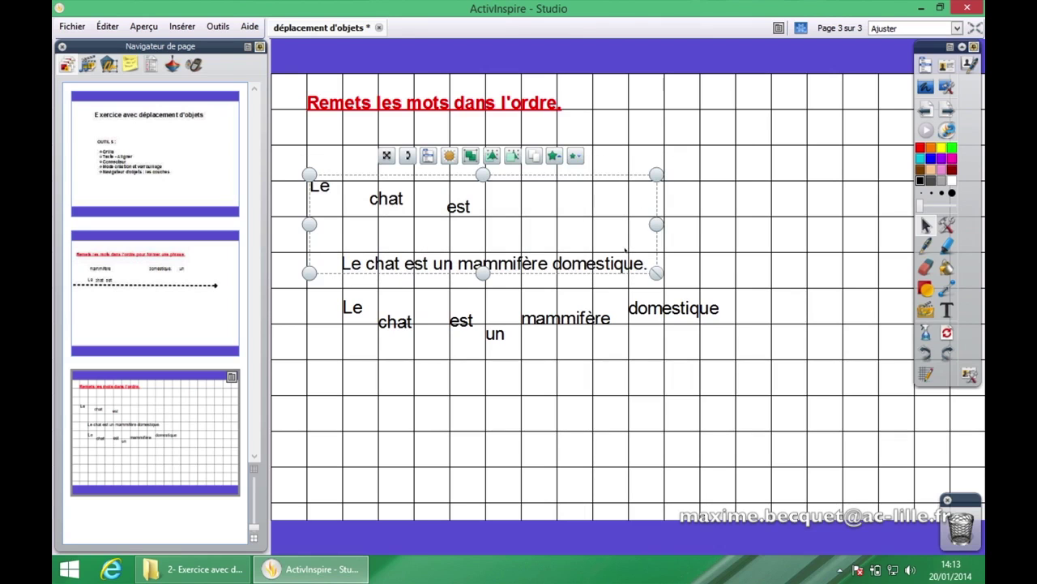
{"action": "left_click_drag", "start_coordinate": [594, 266], "coordinate": [961, 525]}
Step: Arrange the extracted words in one row below the heading in the scrambled order "Le domestique est mammifère chat un"
{"action": "left_click_drag", "start_coordinate": [359, 316], "coordinate": [318, 176]}
{"action": "left_click_drag", "start_coordinate": [405, 323], "coordinate": [412, 183]}
{"action": "left_click_drag", "start_coordinate": [465, 315], "coordinate": [477, 176]}
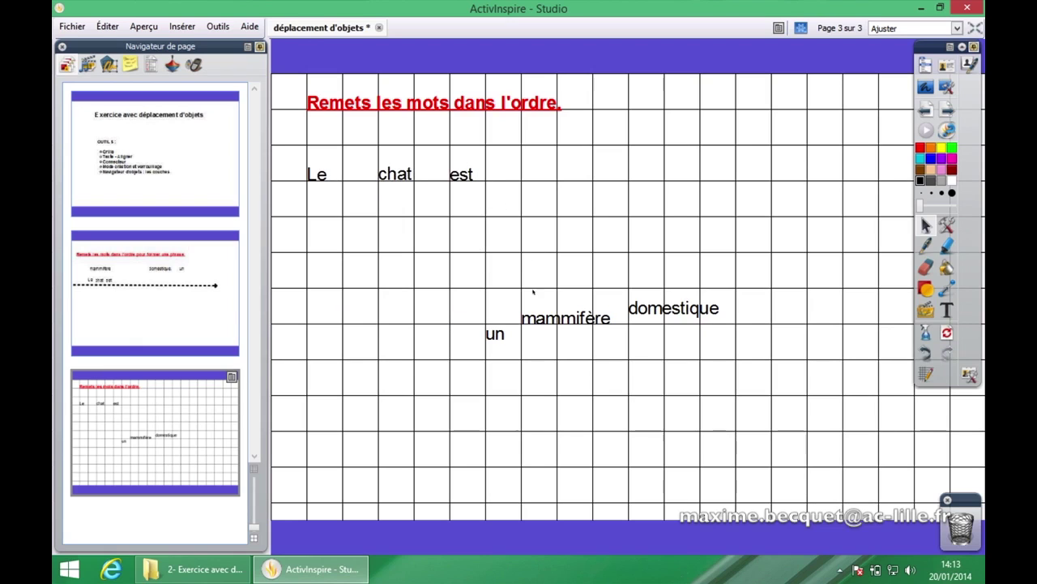
{"action": "left_click_drag", "start_coordinate": [554, 316], "coordinate": [554, 177]}
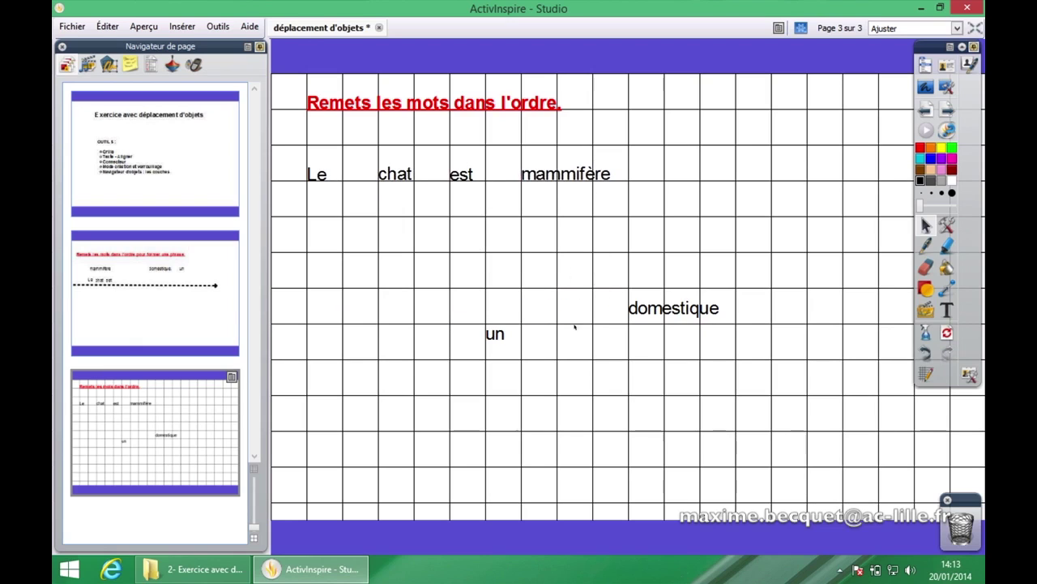
{"action": "left_click_drag", "start_coordinate": [409, 182], "coordinate": [683, 173]}
{"action": "left_click_drag", "start_coordinate": [661, 324], "coordinate": [374, 177]}
{"action": "left_click_drag", "start_coordinate": [496, 335], "coordinate": [743, 184]}
{"action": "left_click_drag", "start_coordinate": [683, 169], "coordinate": [677, 174]}
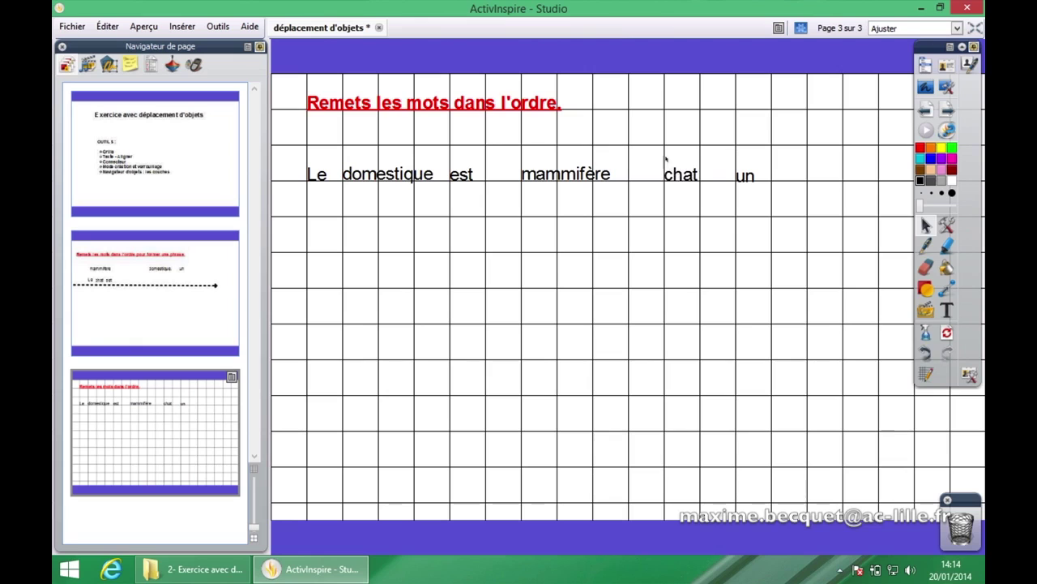
Step: Align the six scrambled words along their bottom edges
{"action": "left_click_drag", "start_coordinate": [294, 197], "coordinate": [808, 132]}
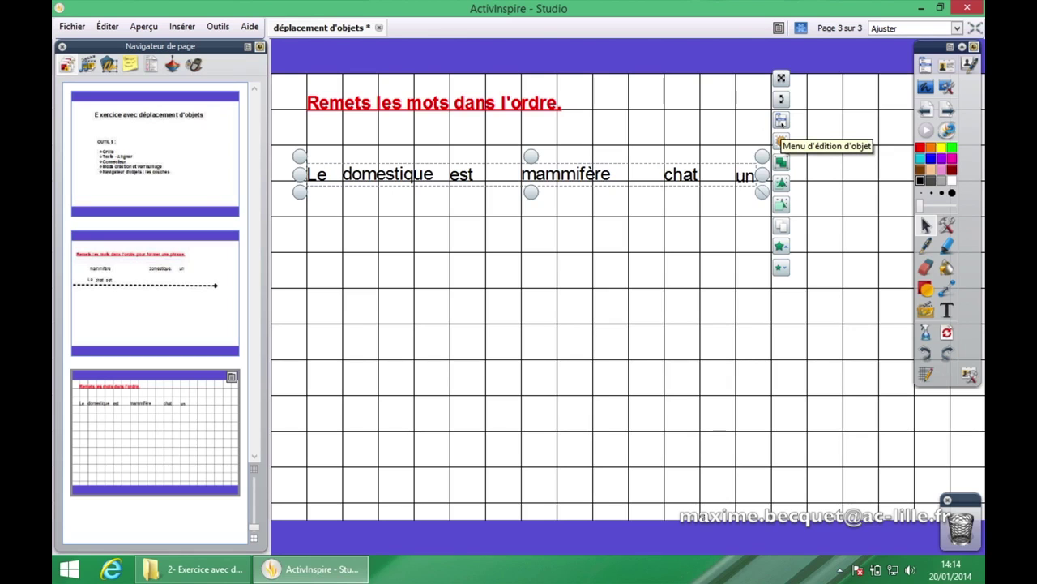
{"action": "left_click", "coordinate": [781, 119]}
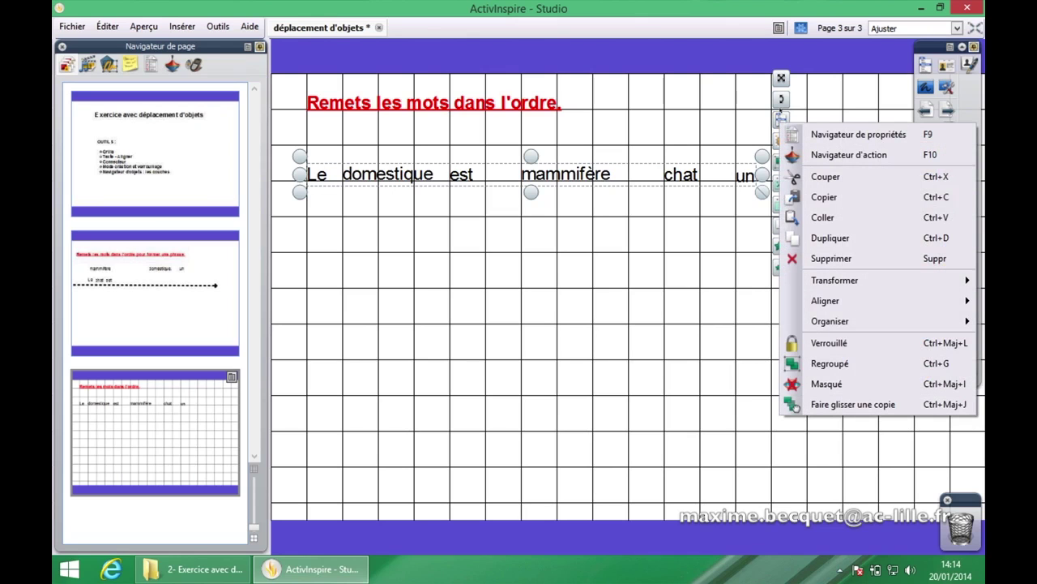
{"action": "left_click", "coordinate": [835, 303]}
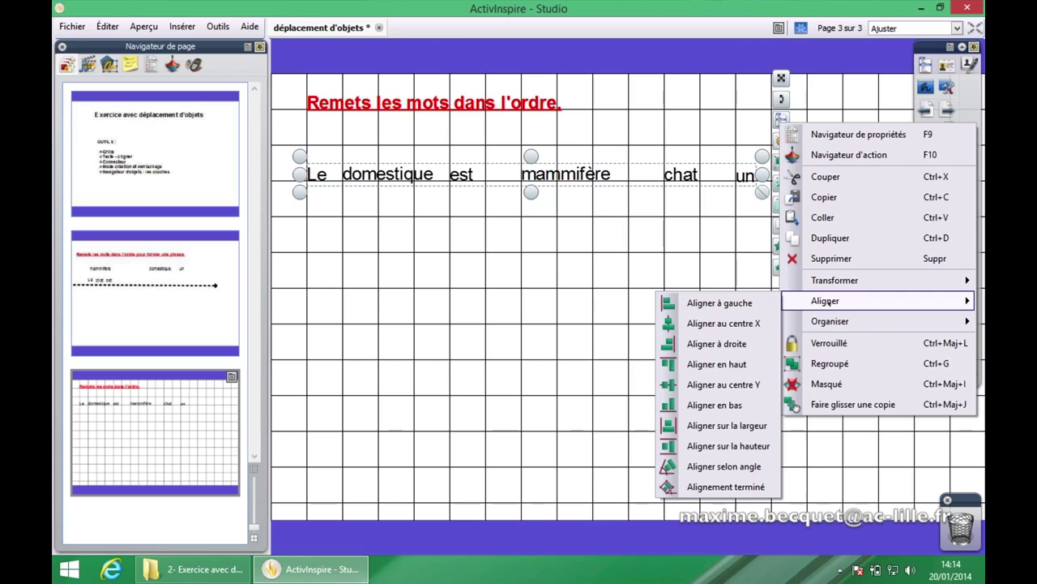
{"action": "left_click", "coordinate": [742, 405]}
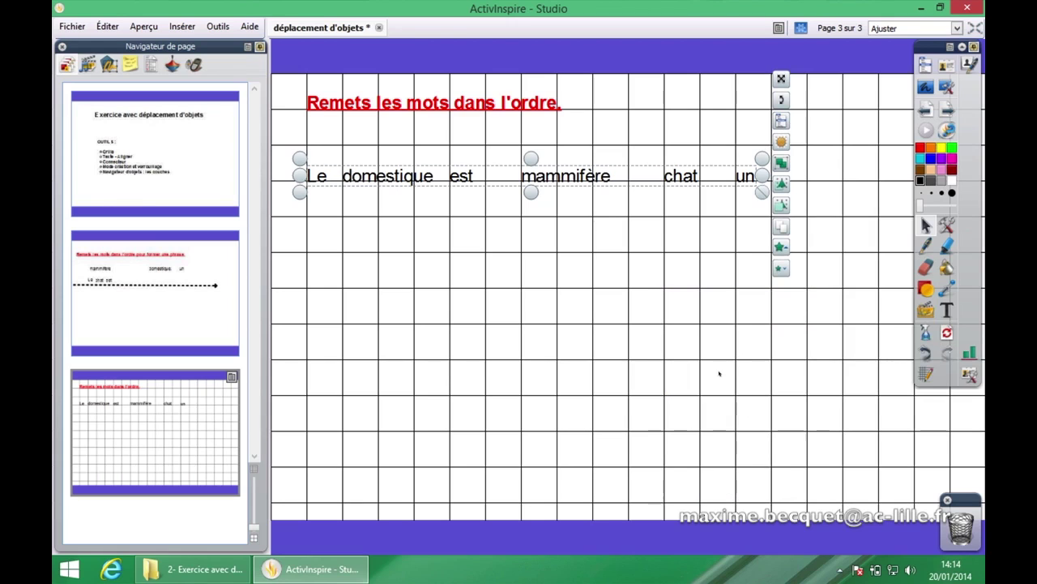
{"action": "left_click", "coordinate": [537, 223]}
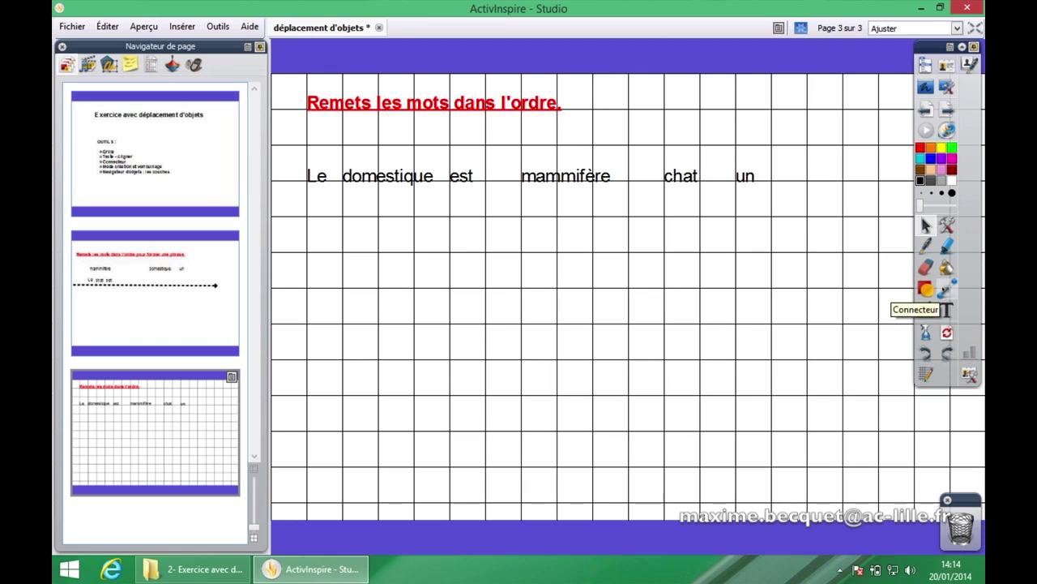
Step: Draw a horizontal blue dashed connector without arrowheads along a grid line, about three squares below the row of words
{"action": "left_click", "coordinate": [946, 289]}
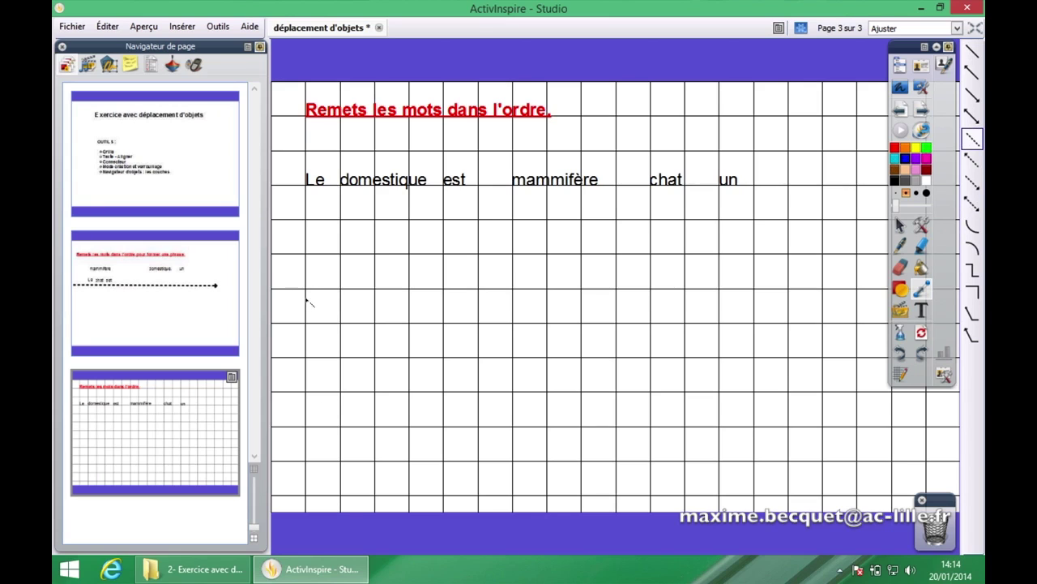
{"action": "left_click_drag", "start_coordinate": [305, 288], "coordinate": [824, 289]}
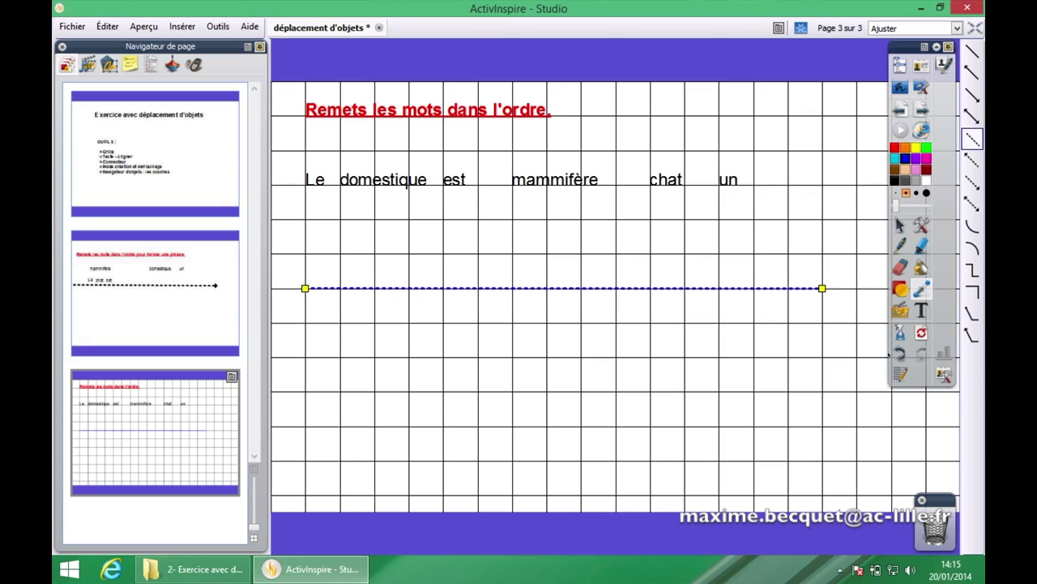
Step: Turn off grid visibility and snapping, and draw a second dashed connector freehand just below the first one
{"action": "left_click", "coordinate": [900, 374]}
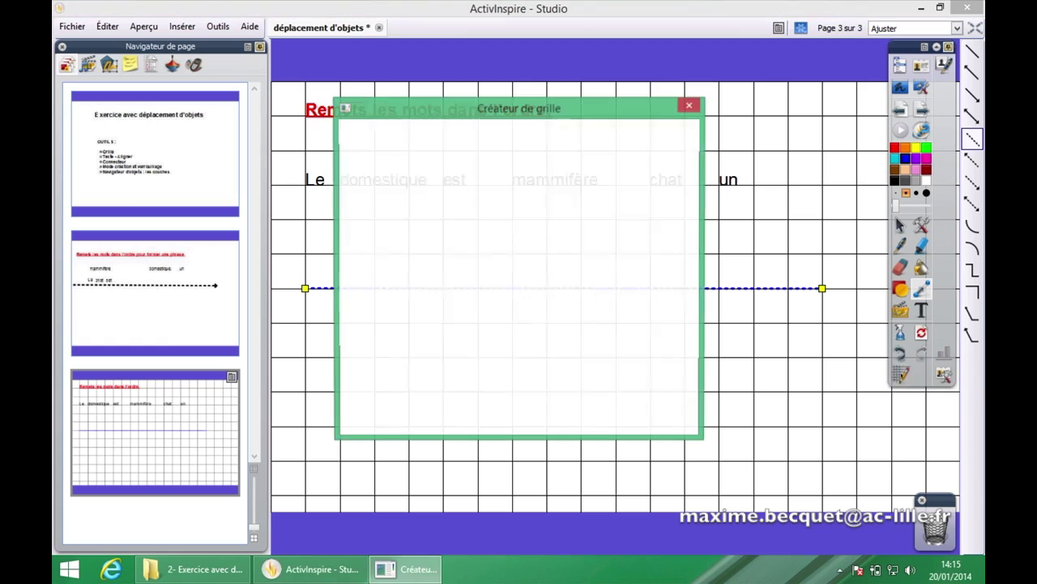
{"action": "left_click", "coordinate": [359, 170]}
{"action": "left_click", "coordinate": [358, 150]}
{"action": "left_click", "coordinate": [664, 420]}
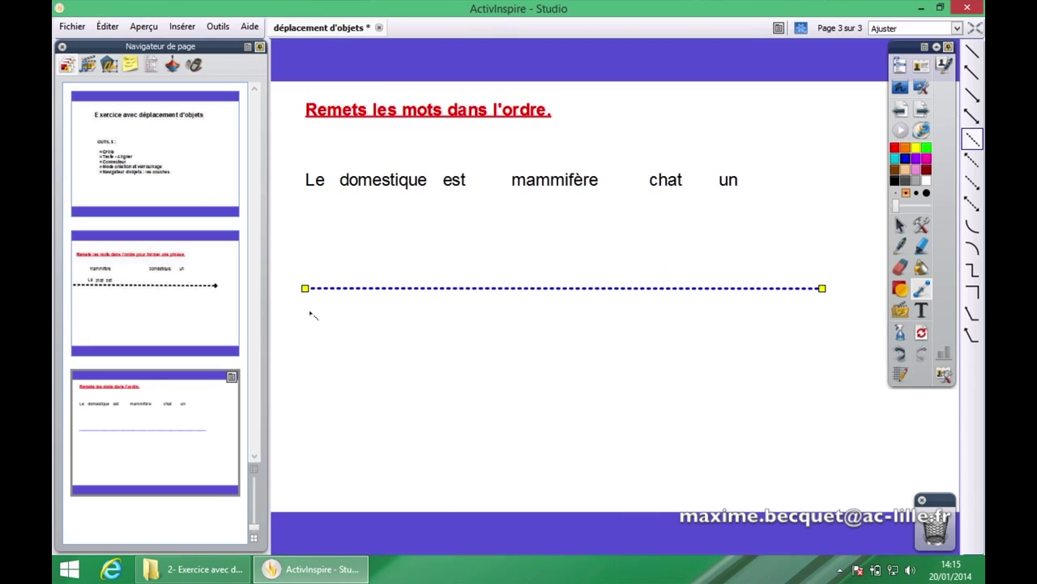
{"action": "mouse_move", "coordinate": [304, 308]}
{"action": "left_mouse_down"}
{"action": "mouse_move", "coordinate": [637, 326]}
{"action": "mouse_move", "coordinate": [848, 303]}
{"action": "mouse_move", "coordinate": [834, 312]}
{"action": "left_mouse_up"}
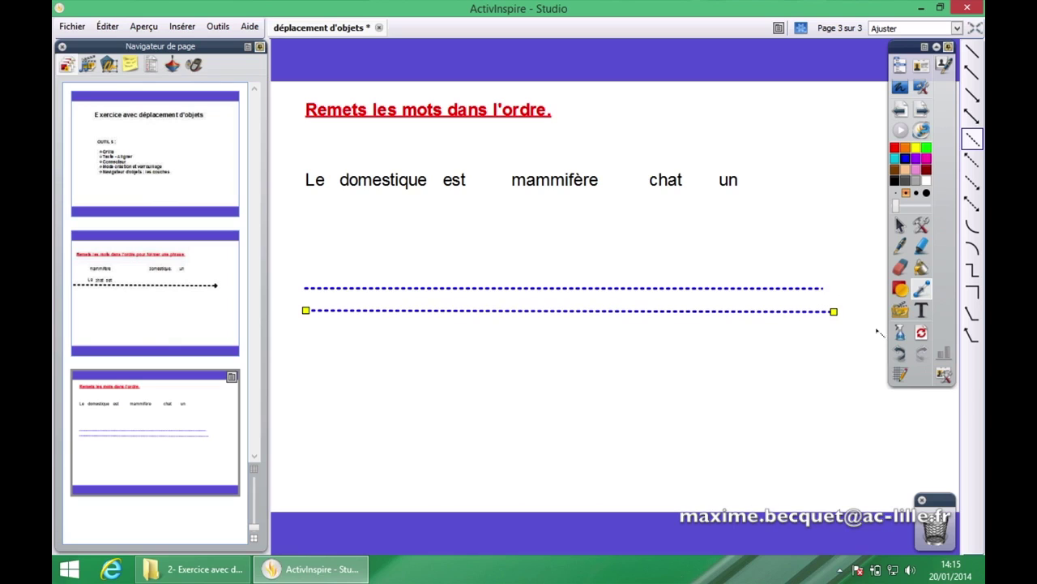
Step: Make the page grid visible again and allow snapping to it
{"action": "left_click", "coordinate": [900, 374]}
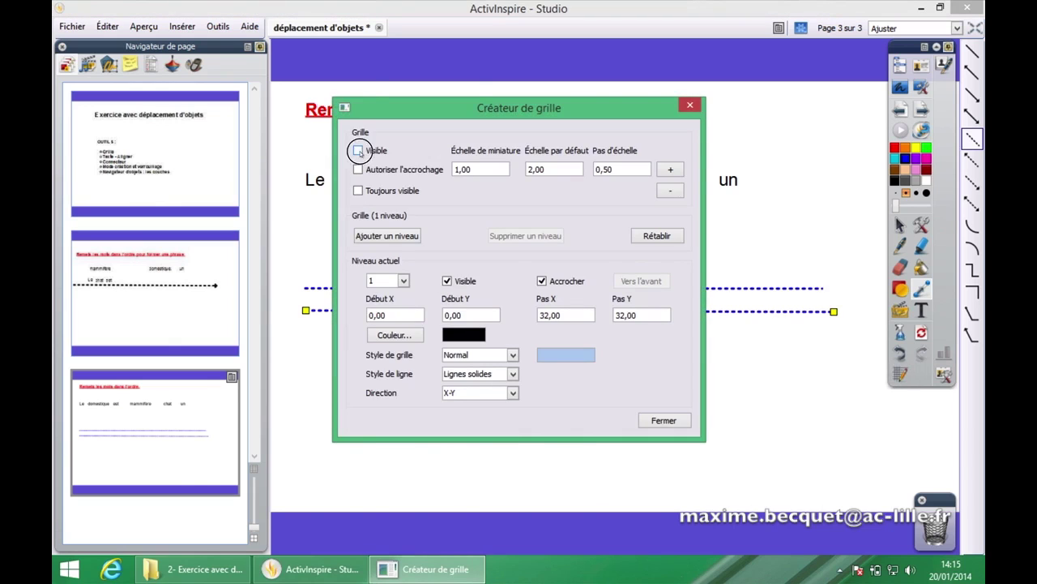
{"action": "left_click", "coordinate": [359, 151]}
{"action": "left_click", "coordinate": [359, 170]}
{"action": "left_click", "coordinate": [665, 420]}
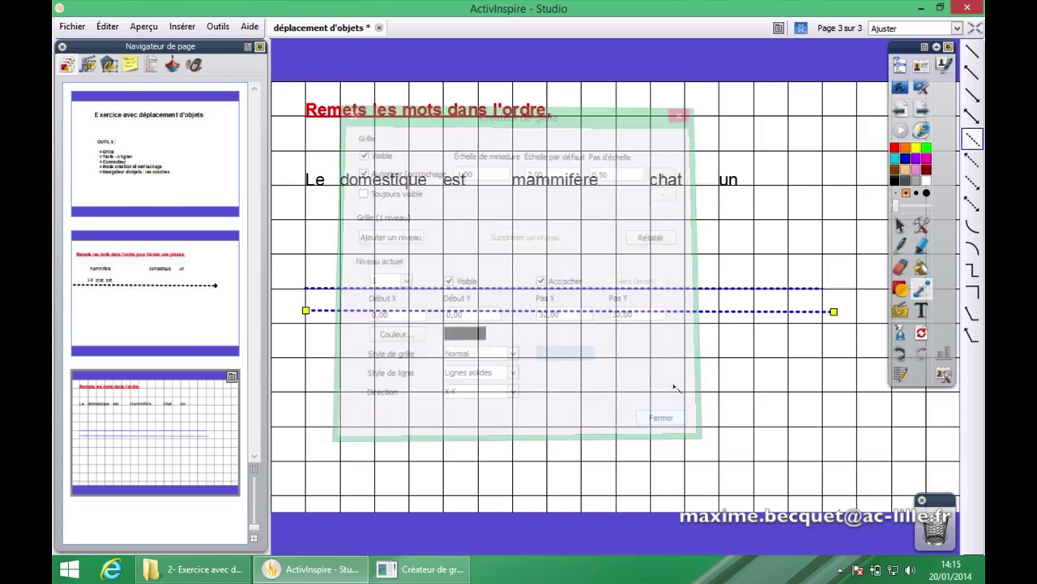
Step: Move the second dashed connector onto the next grid line down, and discard it
{"action": "left_click", "coordinate": [900, 225]}
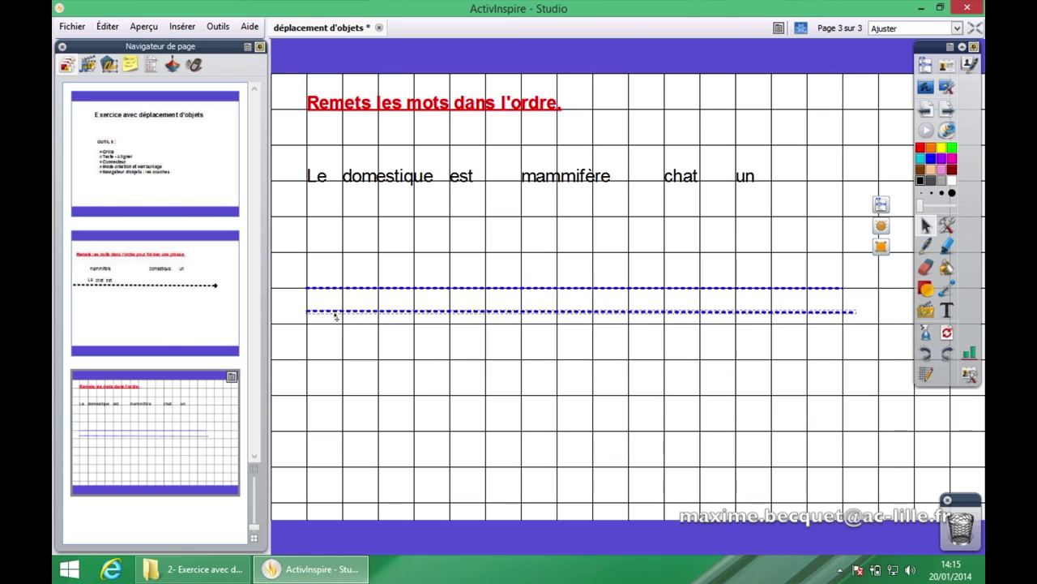
{"action": "left_click_drag", "start_coordinate": [336, 315], "coordinate": [335, 322]}
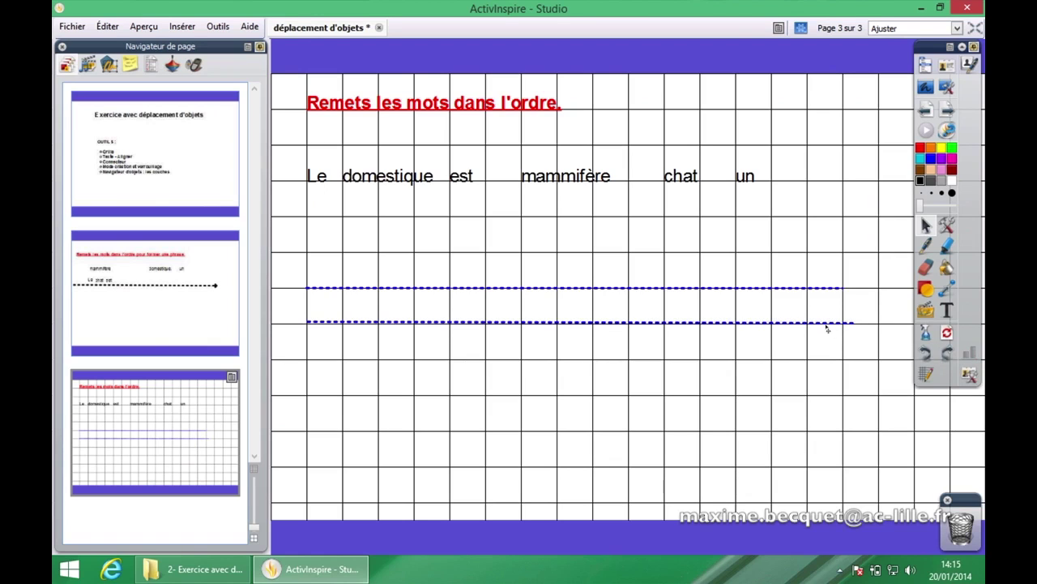
{"action": "left_click", "coordinate": [826, 324]}
{"action": "left_click_drag", "start_coordinate": [822, 324], "coordinate": [964, 505]}
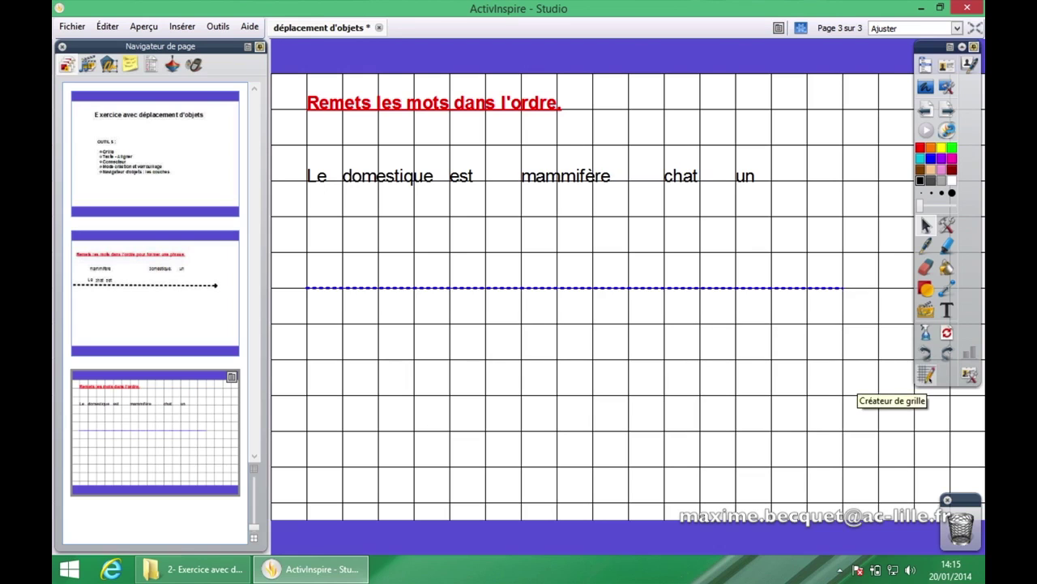
Step: Hide the page grid and disable snapping to it
{"action": "left_click", "coordinate": [926, 374]}
{"action": "left_click", "coordinate": [357, 169]}
{"action": "left_click", "coordinate": [357, 150]}
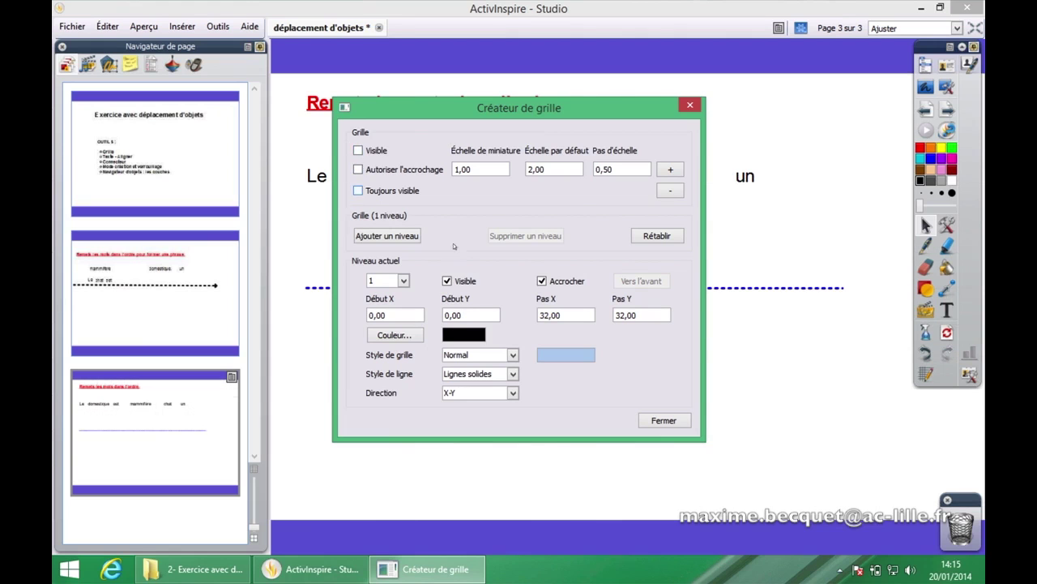
{"action": "left_click", "coordinate": [664, 420]}
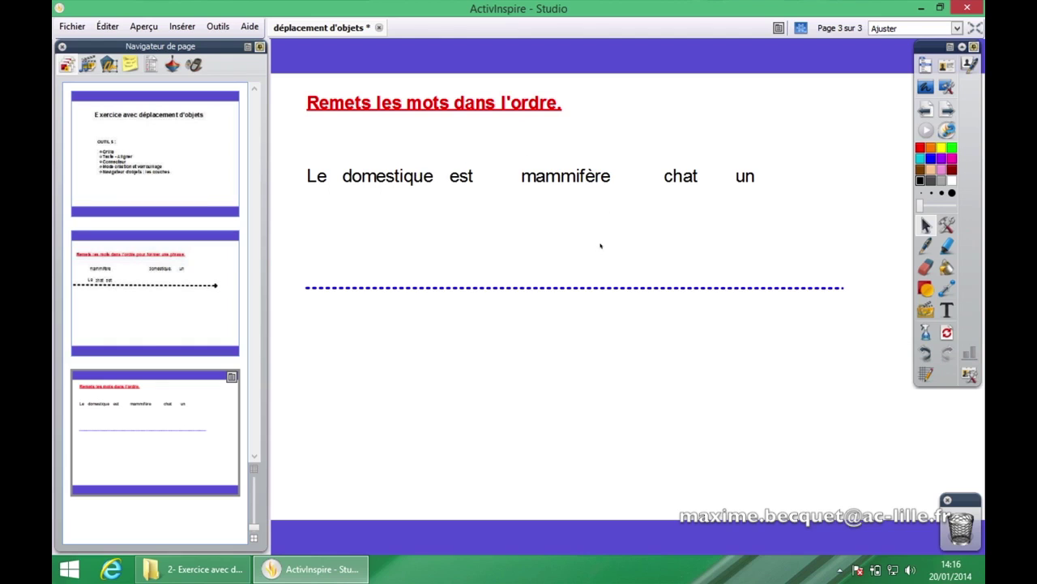
Step: Lock the red heading "Remets les mots dans l'ordre." and try selecting it on the page
{"action": "left_click", "coordinate": [402, 113]}
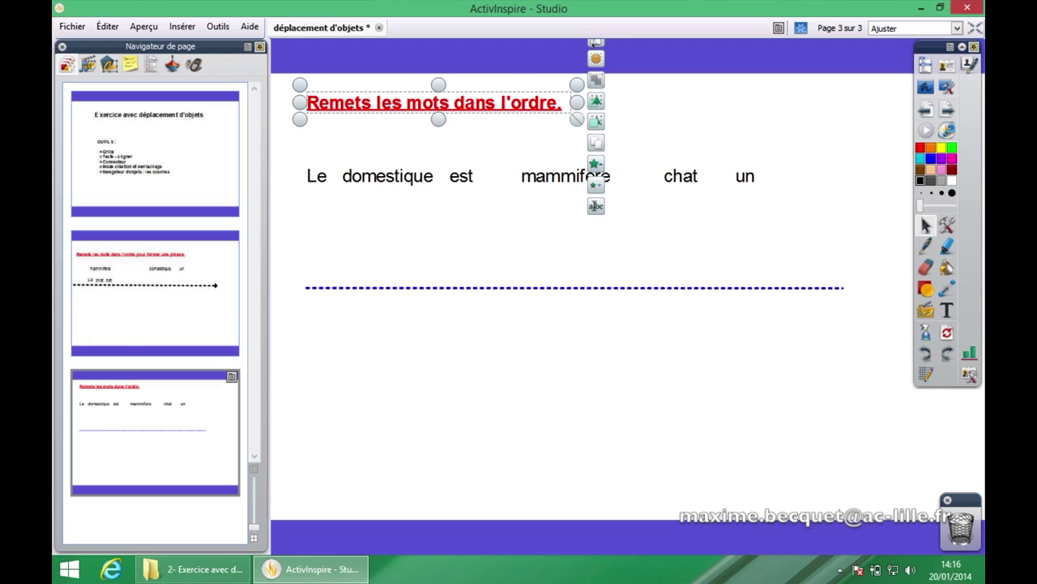
{"action": "left_click", "coordinate": [595, 41]}
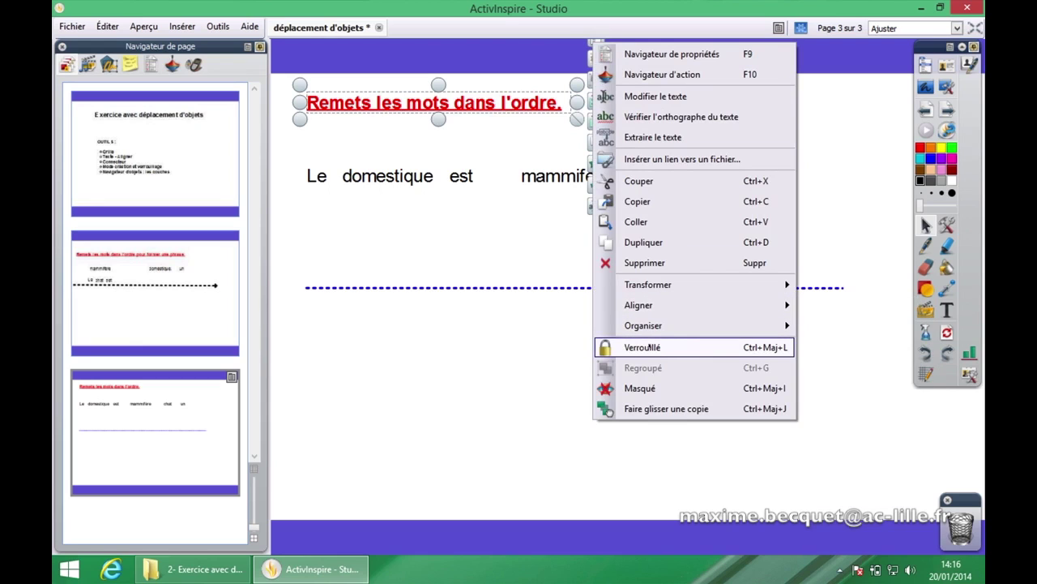
{"action": "left_click", "coordinate": [653, 347]}
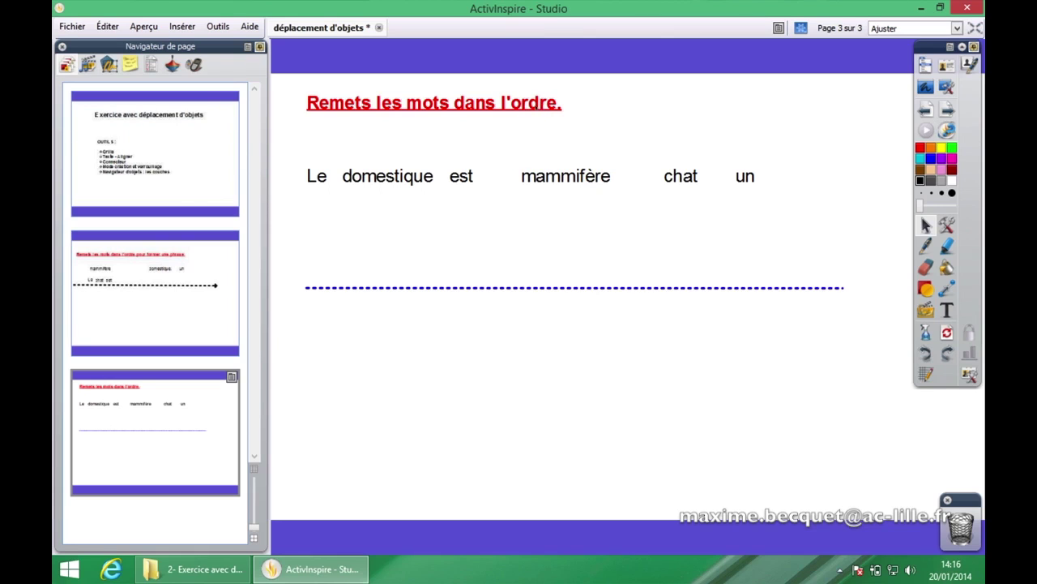
{"action": "left_click", "coordinate": [534, 103]}
{"action": "left_click", "coordinate": [340, 111]}
Step: Switch to design mode and move the locked heading slightly down on the page
{"action": "left_click", "coordinate": [801, 27]}
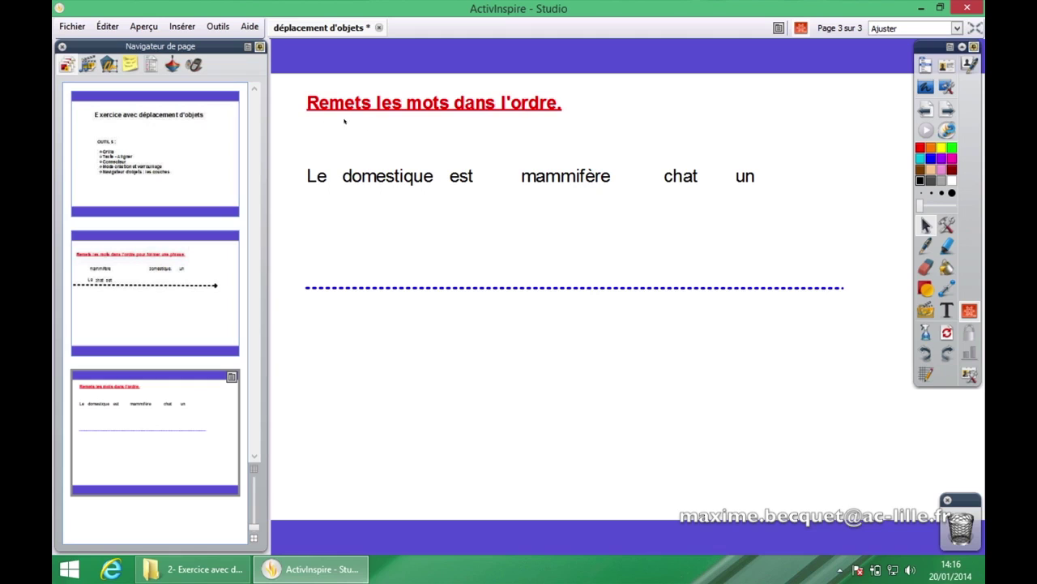
{"action": "left_click", "coordinate": [320, 111]}
{"action": "mouse_move", "coordinate": [319, 111]}
{"action": "left_mouse_down"}
{"action": "mouse_move", "coordinate": [326, 122]}
{"action": "mouse_move", "coordinate": [313, 131]}
{"action": "mouse_move", "coordinate": [313, 111]}
{"action": "left_mouse_up"}
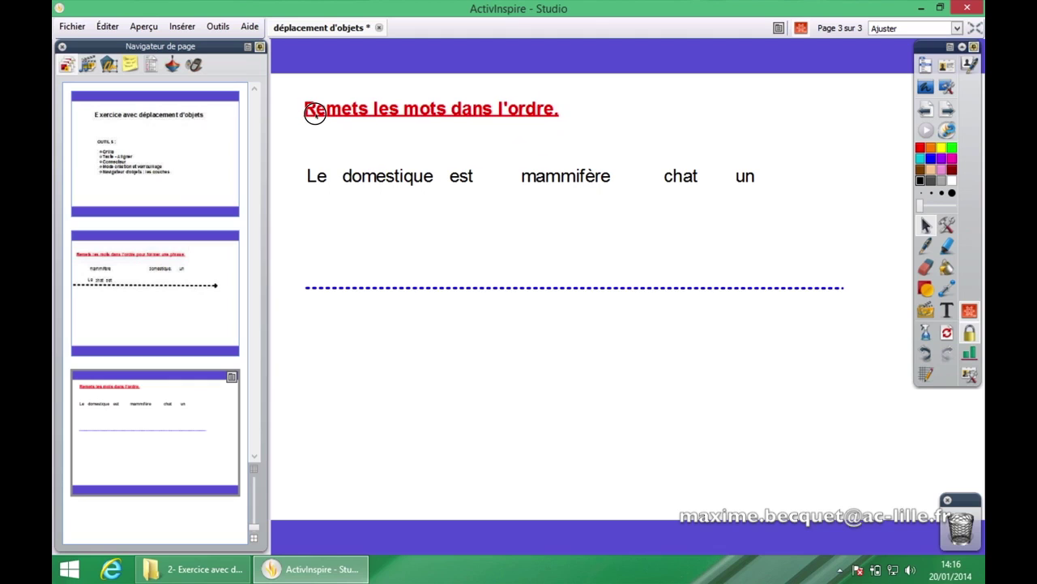
Step: Extend the heading so that it reads "Remets les mots dans l'ordre pour former une phrase."
{"action": "left_click", "coordinate": [556, 115]}
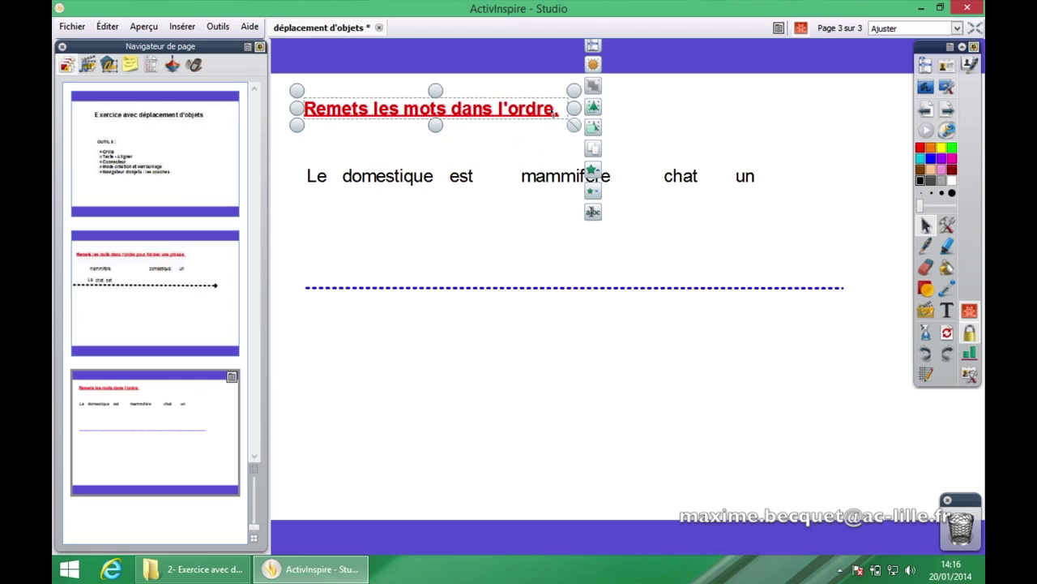
{"action": "double_click", "coordinate": [557, 115]}
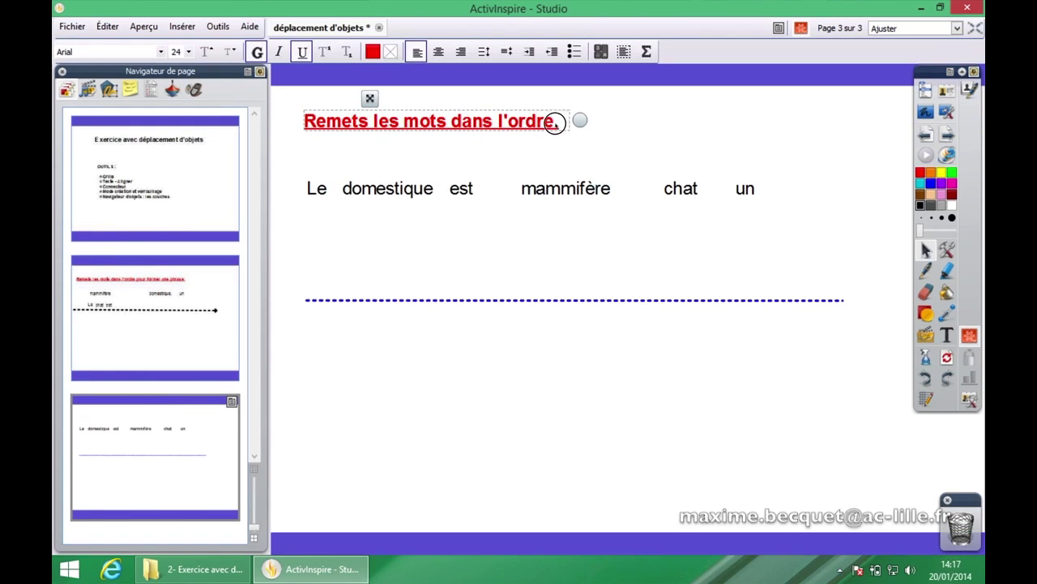
{"action": "key", "text": "Left"}
{"action": "type", "text": "pou"}
{"action": "type", "text": "r"}
{"action": "type", "text": " of"}
{"action": "key", "text": "BackSpace"}
{"action": "key", "text": "BackSpace"}
{"action": "type", "text": "former une phrase"}
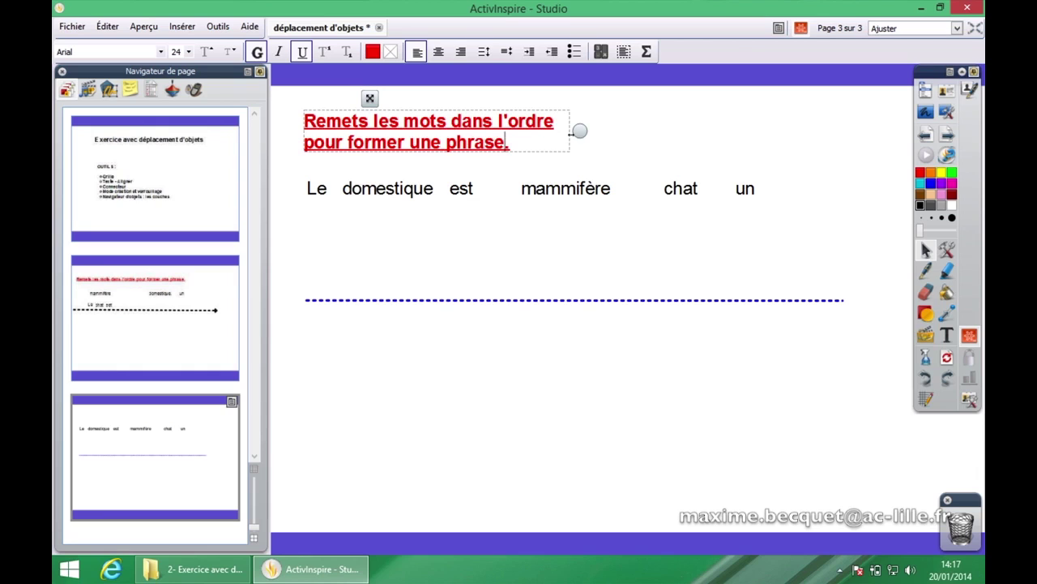
Step: Widen the heading's text box so the sentence fits on one line, and leave design mode
{"action": "left_click_drag", "start_coordinate": [577, 133], "coordinate": [776, 132]}
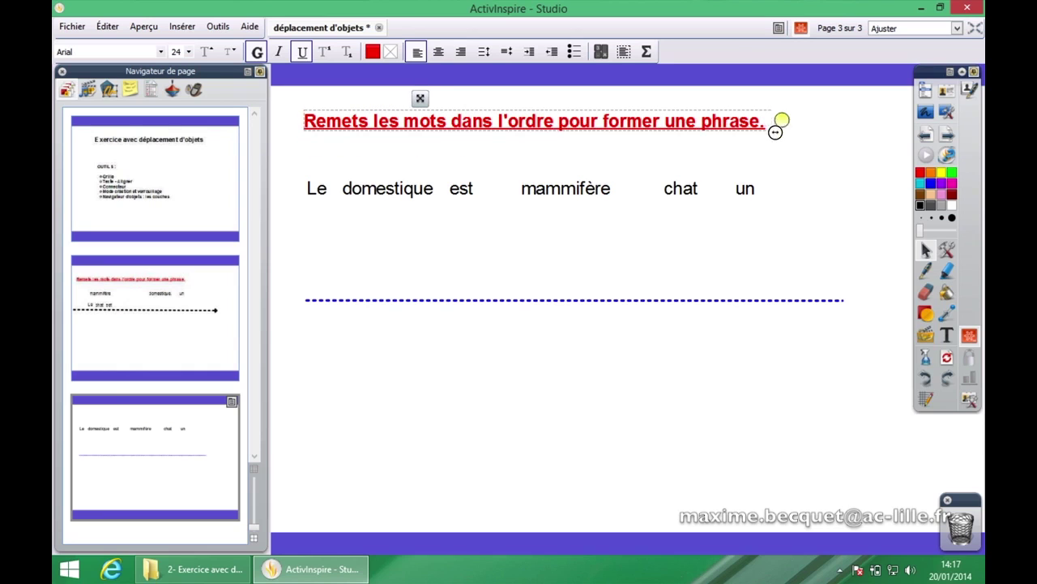
{"action": "left_click", "coordinate": [808, 141]}
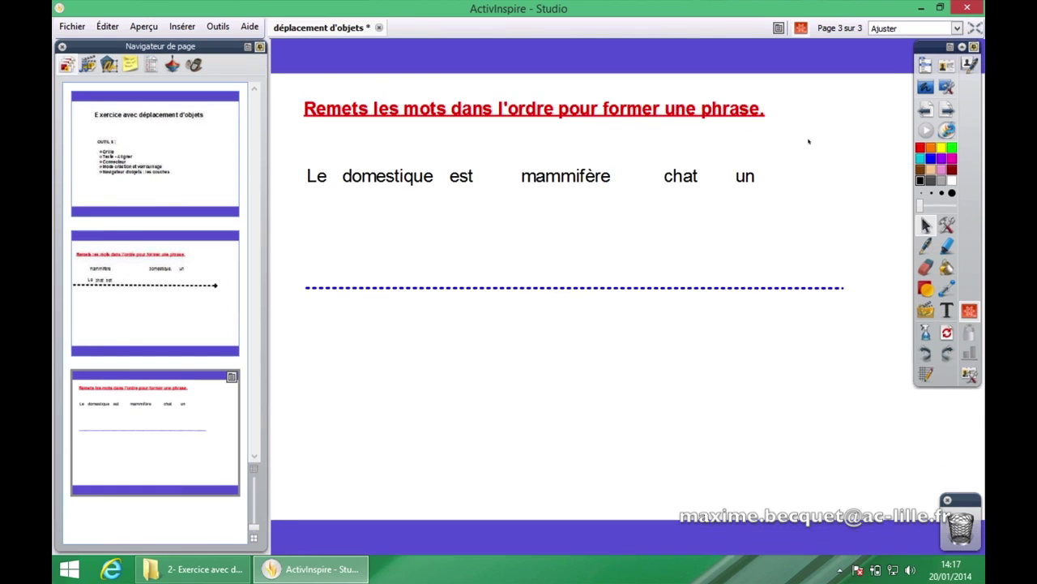
{"action": "left_click", "coordinate": [801, 28]}
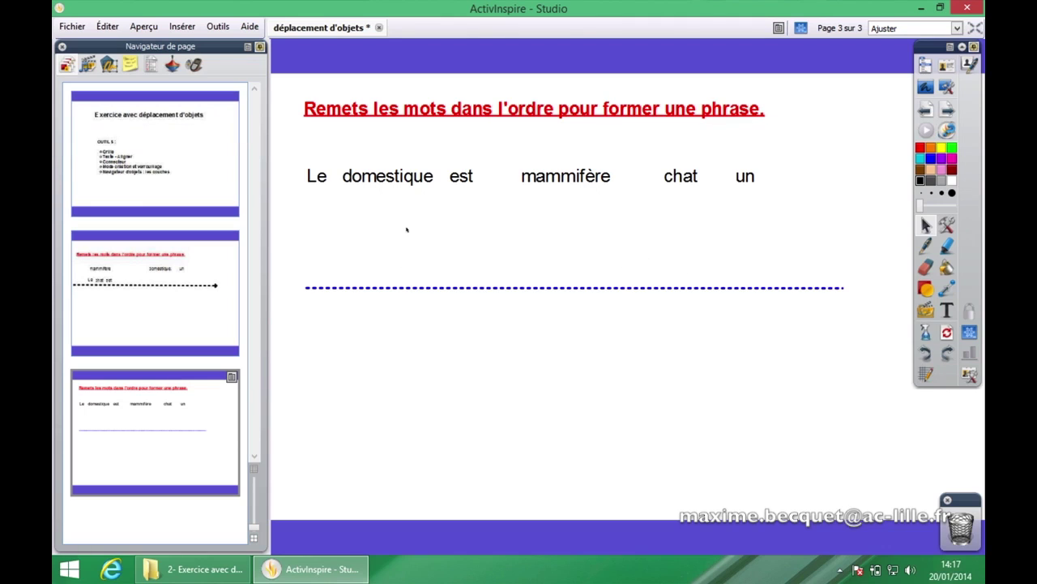
{"action": "left_click", "coordinate": [449, 288]}
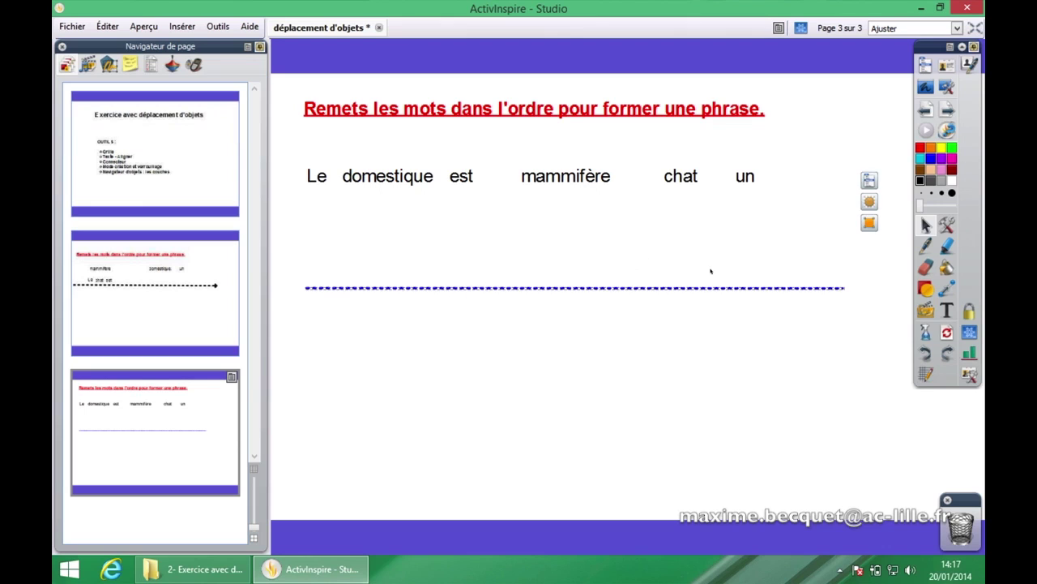
{"action": "right_click", "coordinate": [752, 290]}
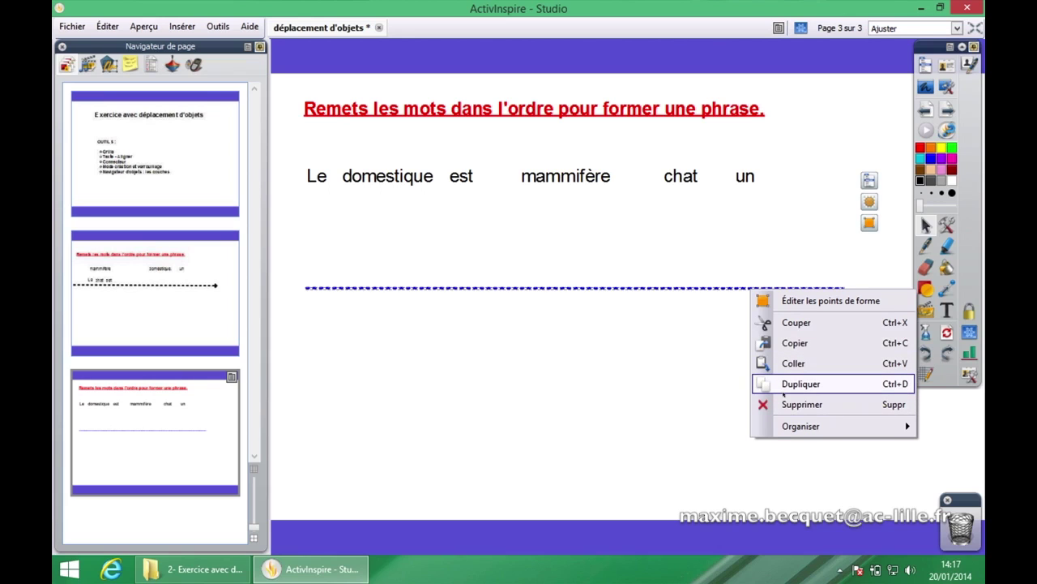
{"action": "left_click", "coordinate": [555, 385]}
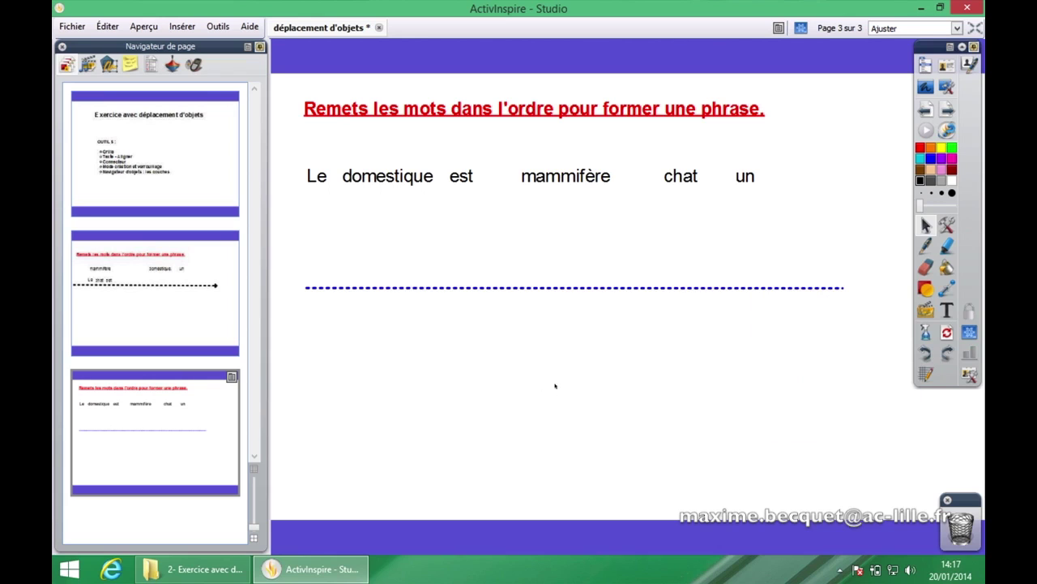
Step: Open the object browser and examine which page object each entry stands for, including the lock mark of Texte1
{"action": "left_click", "coordinate": [398, 289]}
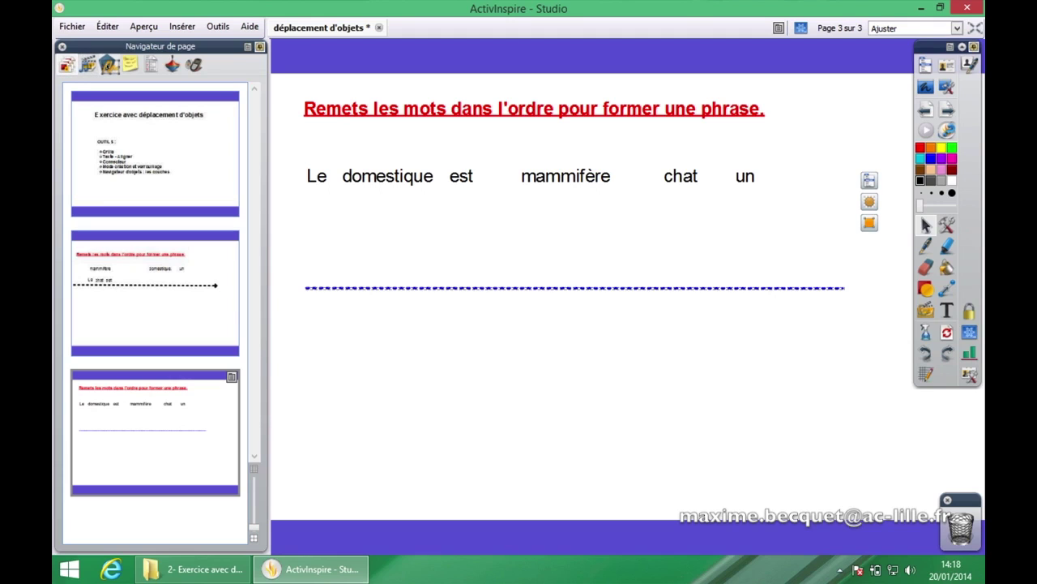
{"action": "left_click", "coordinate": [110, 67]}
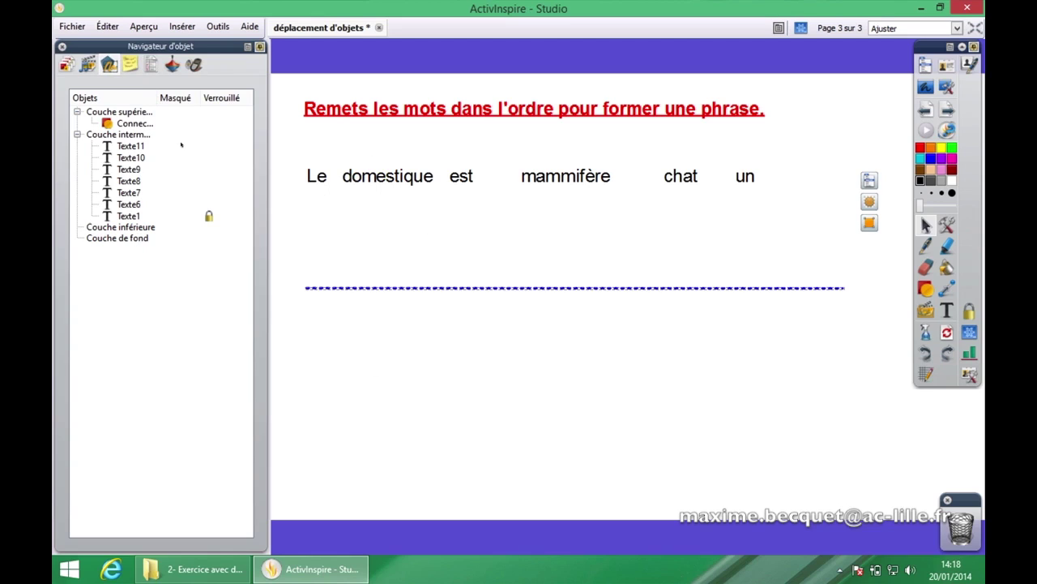
{"action": "left_click", "coordinate": [137, 124]}
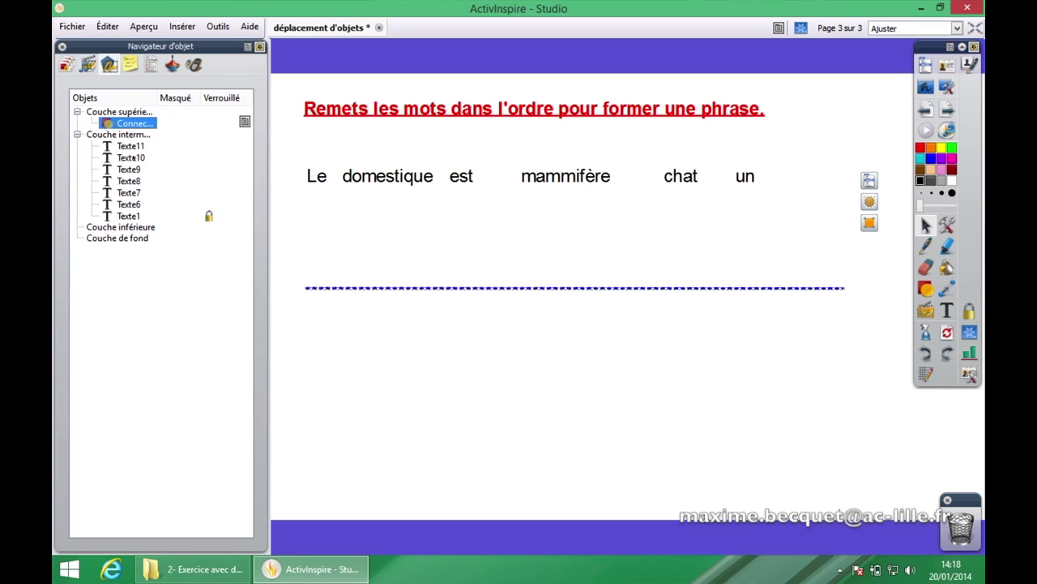
{"action": "left_click", "coordinate": [129, 147]}
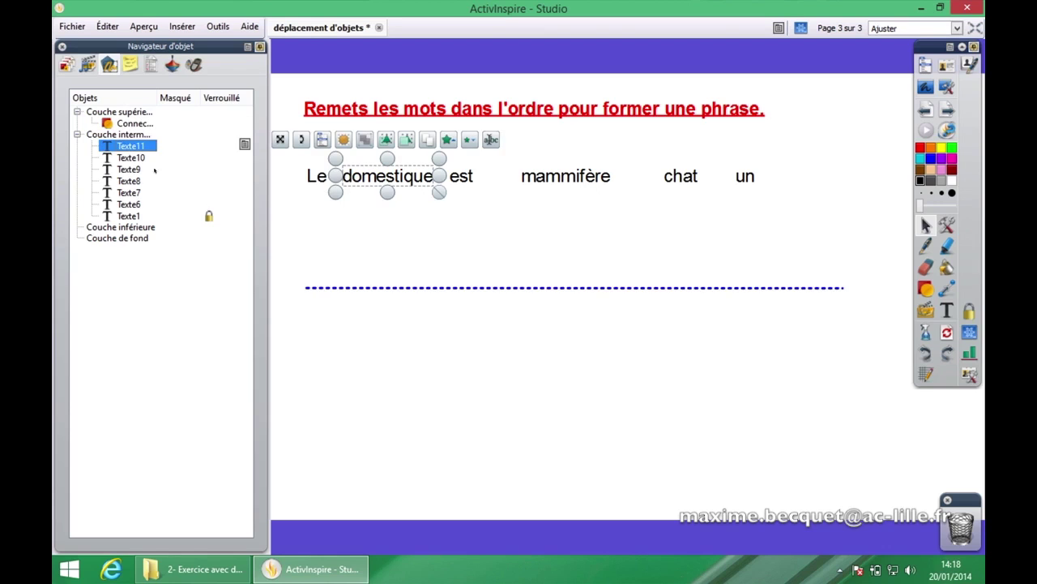
{"action": "left_click", "coordinate": [132, 158]}
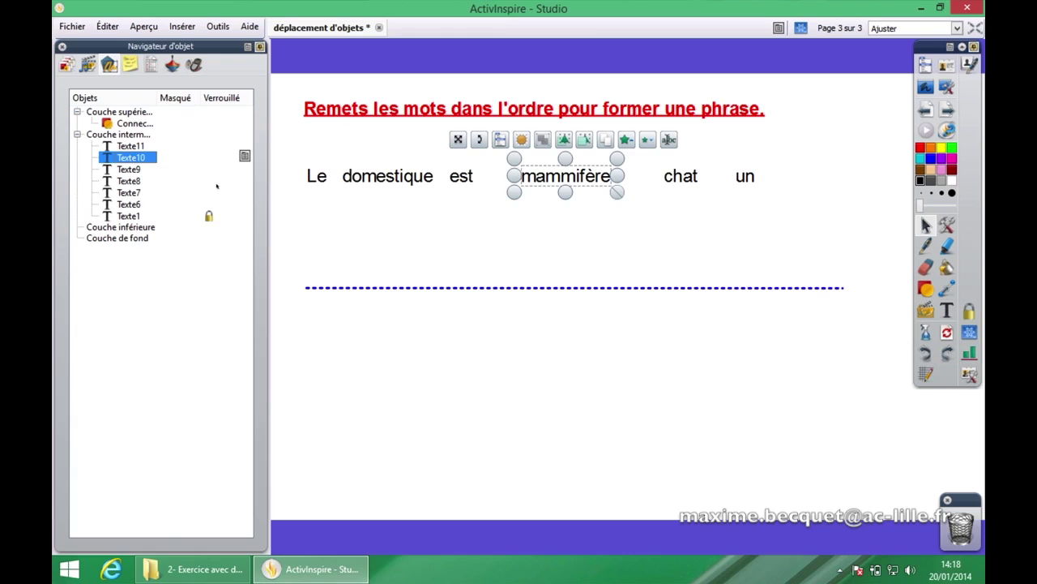
{"action": "left_click", "coordinate": [137, 193]}
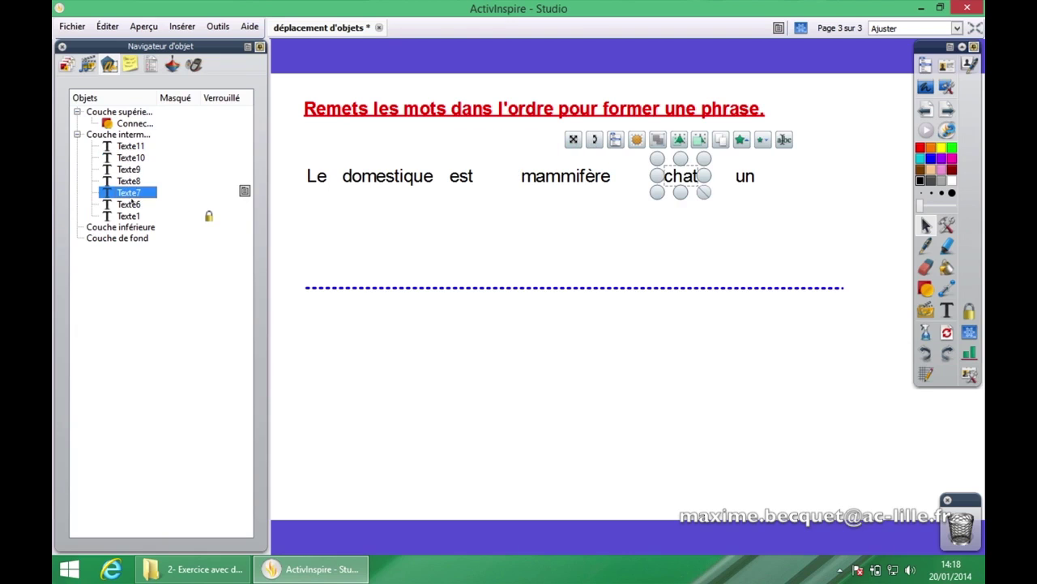
{"action": "left_click", "coordinate": [129, 216]}
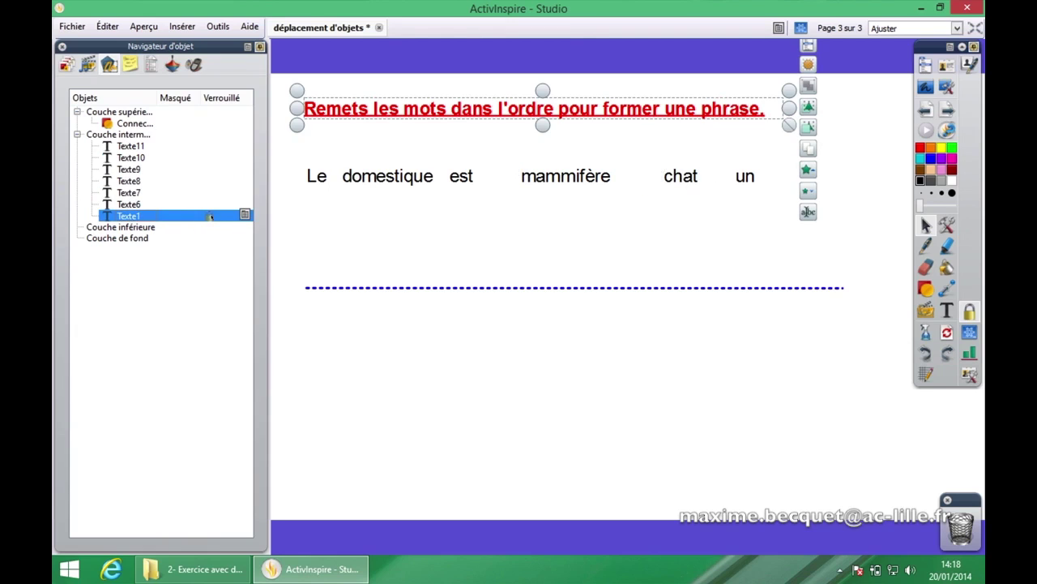
{"action": "left_click", "coordinate": [210, 217]}
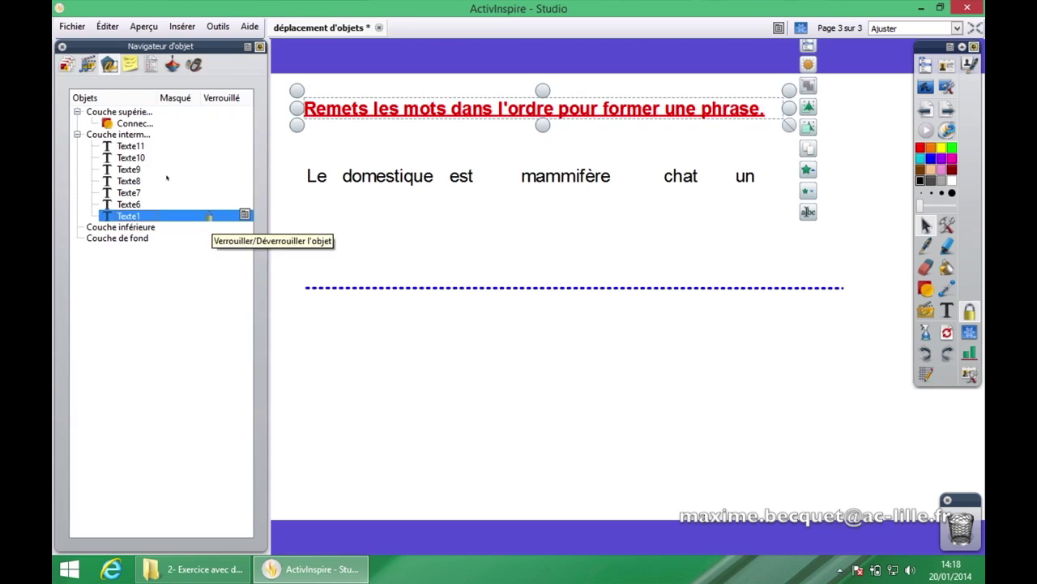
{"action": "left_click", "coordinate": [129, 146]}
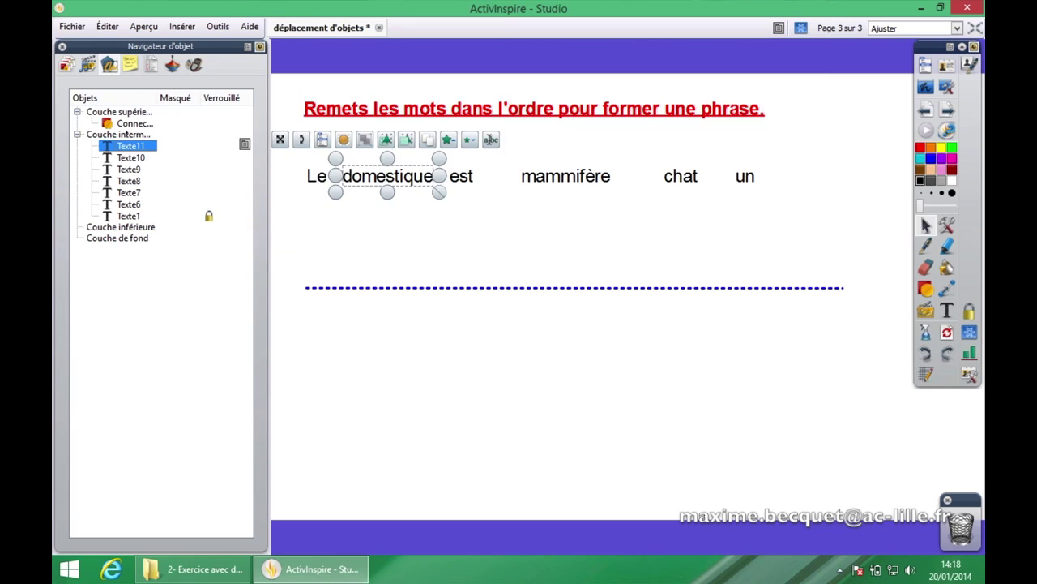
Step: Widen the Objets column to read the full names, and go through the upper, middle, lower and background layers
{"action": "left_click", "coordinate": [130, 112]}
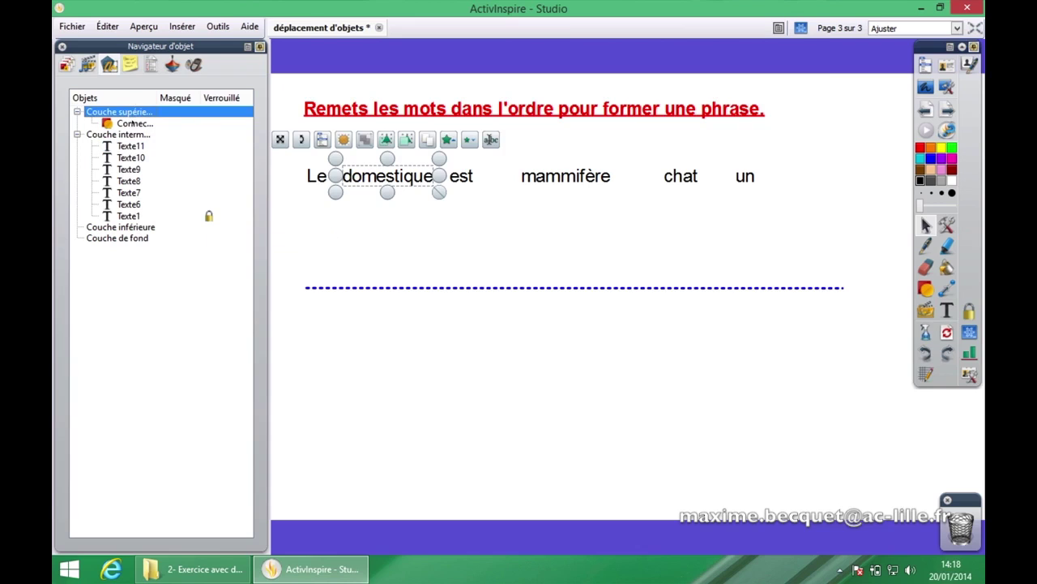
{"action": "left_click", "coordinate": [156, 96]}
{"action": "left_click_drag", "start_coordinate": [156, 96], "coordinate": [185, 97]}
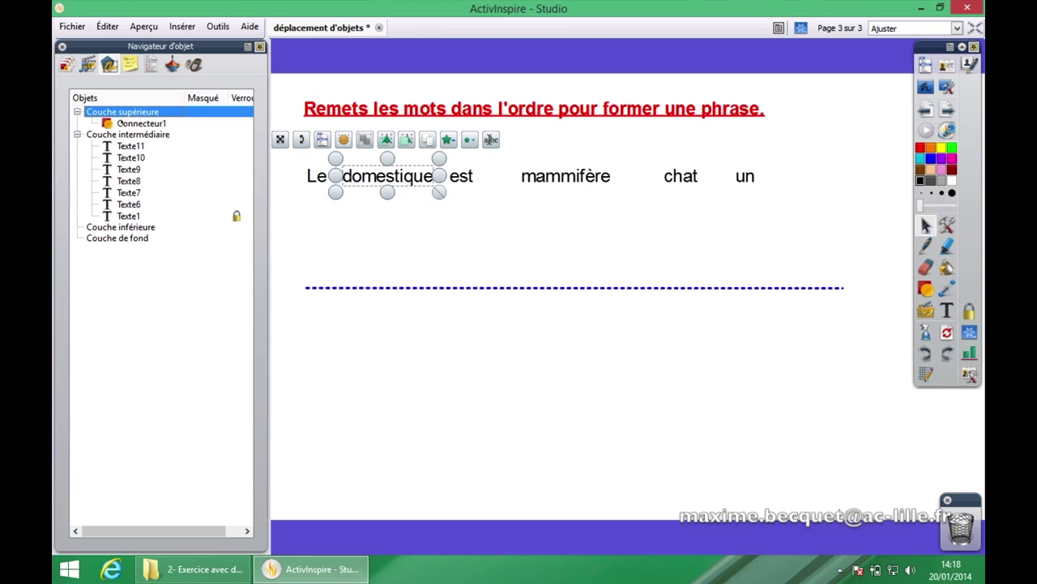
{"action": "left_click", "coordinate": [119, 123]}
{"action": "left_click", "coordinate": [129, 113]}
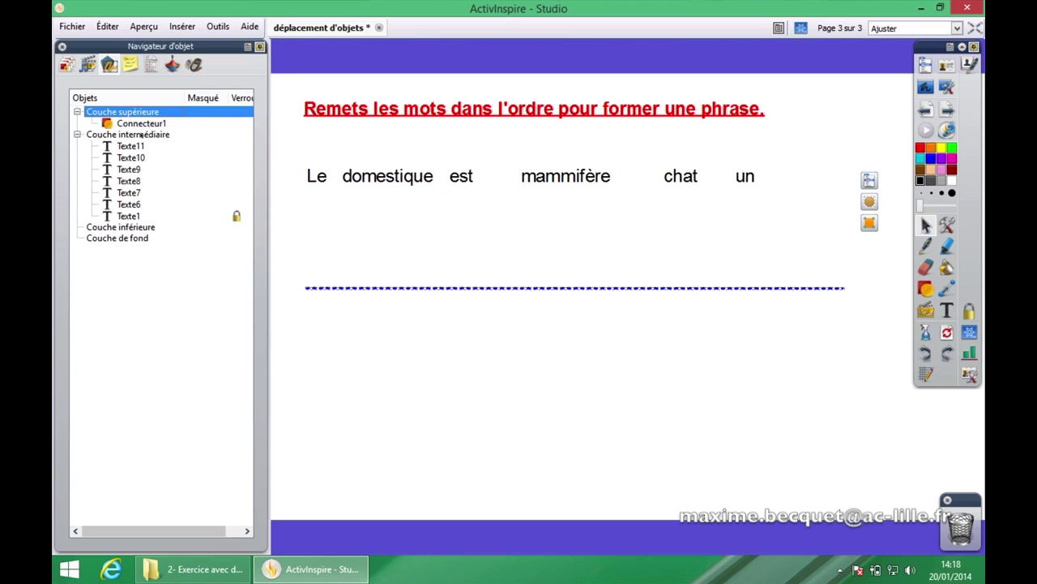
{"action": "left_click", "coordinate": [142, 135]}
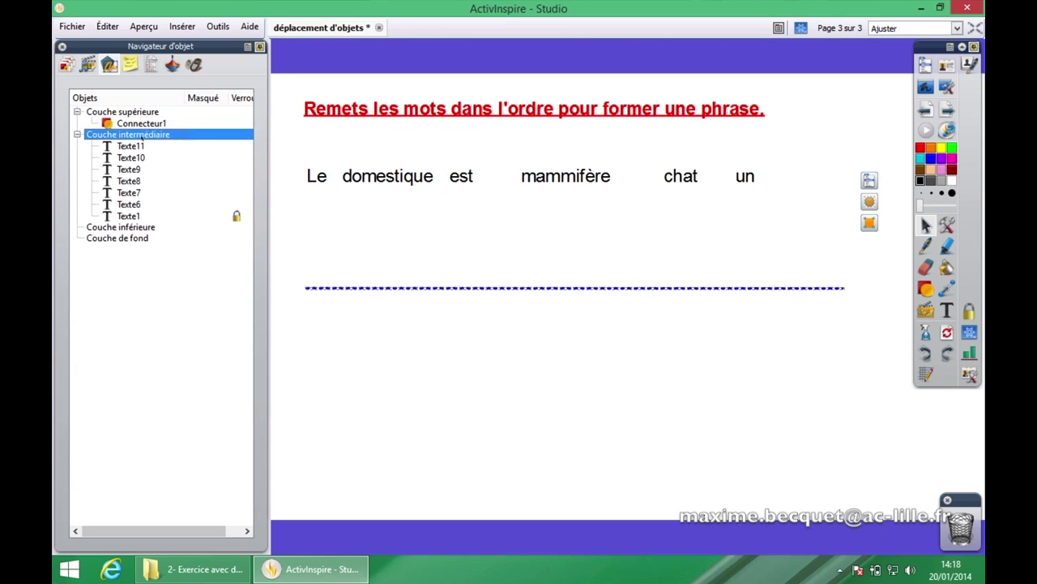
{"action": "left_click", "coordinate": [145, 227]}
{"action": "left_click", "coordinate": [142, 239]}
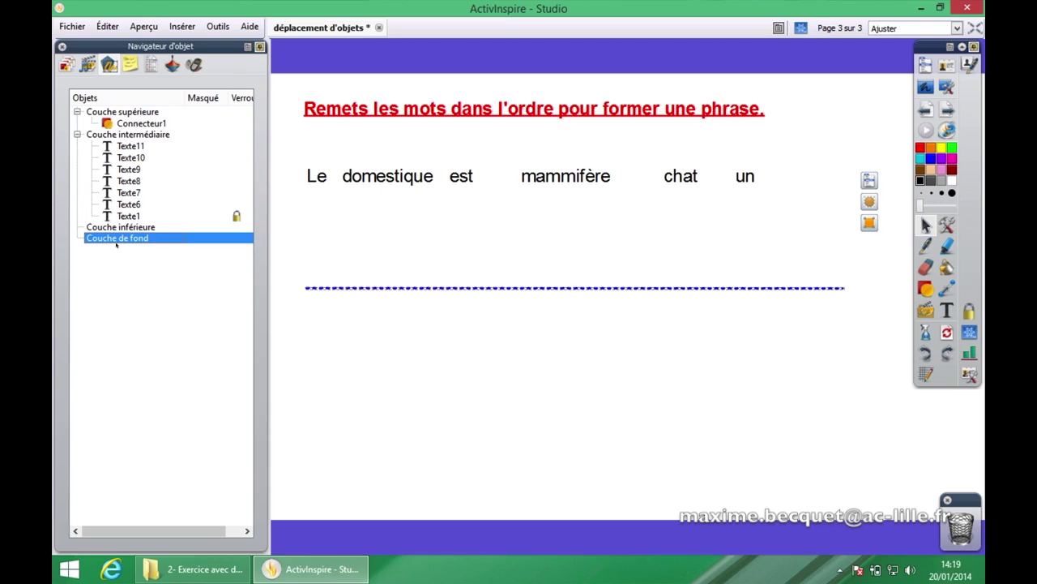
Step: Move Connecteur1 from the upper layer to the background layer and try selecting the dashed line on the page
{"action": "left_click", "coordinate": [126, 124]}
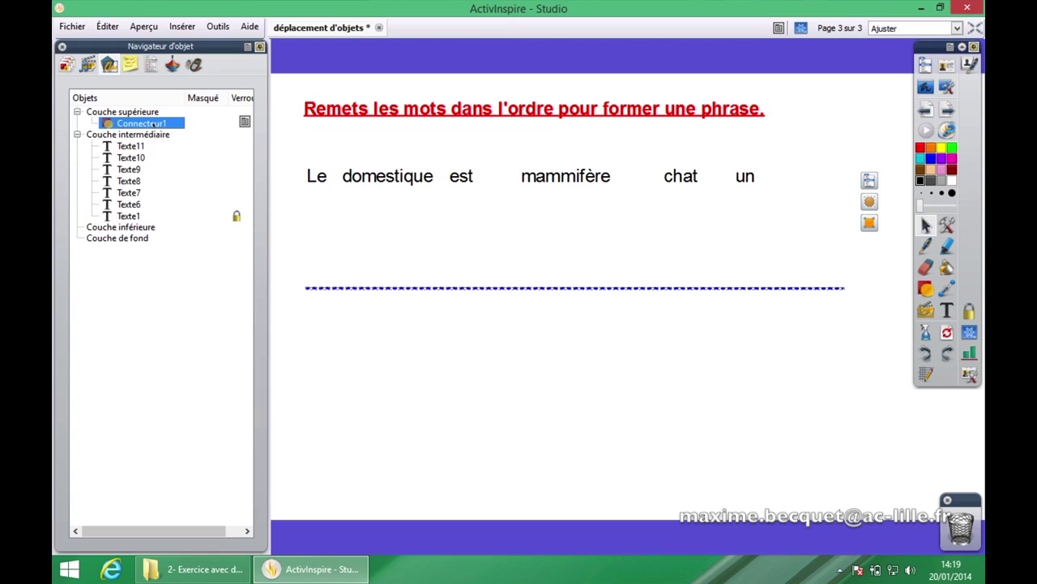
{"action": "left_click_drag", "start_coordinate": [152, 126], "coordinate": [131, 237]}
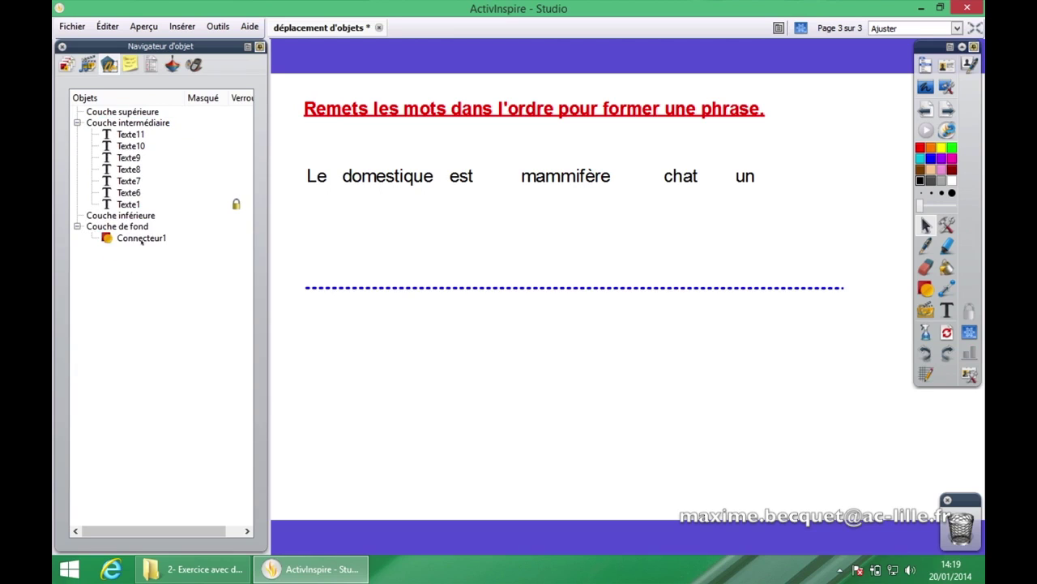
{"action": "left_click", "coordinate": [141, 238]}
{"action": "left_click", "coordinate": [405, 318]}
{"action": "left_click_drag", "start_coordinate": [345, 269], "coordinate": [446, 321]}
Step: Put Connecteur1 in the lower layer, test selecting the dashed line, and return it to the background layer
{"action": "left_click_drag", "start_coordinate": [144, 237], "coordinate": [143, 215]}
{"action": "left_click", "coordinate": [330, 288]}
{"action": "mouse_move", "coordinate": [148, 229]}
{"action": "left_mouse_down"}
{"action": "mouse_move", "coordinate": [157, 263]}
{"action": "mouse_move", "coordinate": [149, 226]}
{"action": "mouse_move", "coordinate": [115, 246]}
{"action": "mouse_move", "coordinate": [134, 245]}
{"action": "mouse_move", "coordinate": [136, 258]}
{"action": "mouse_move", "coordinate": [134, 235]}
{"action": "left_mouse_up"}
Step: Place the words "Le" and "chat" just above the start of the dashed line and try selecting the line
{"action": "left_click_drag", "start_coordinate": [318, 193], "coordinate": [333, 263]}
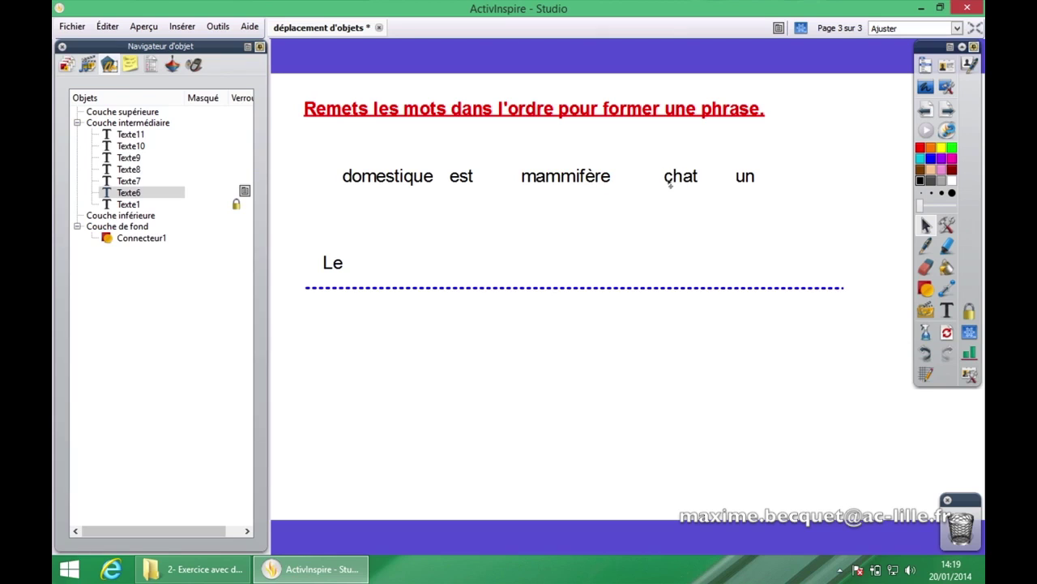
{"action": "left_click_drag", "start_coordinate": [673, 176], "coordinate": [364, 262]}
{"action": "left_click", "coordinate": [390, 289]}
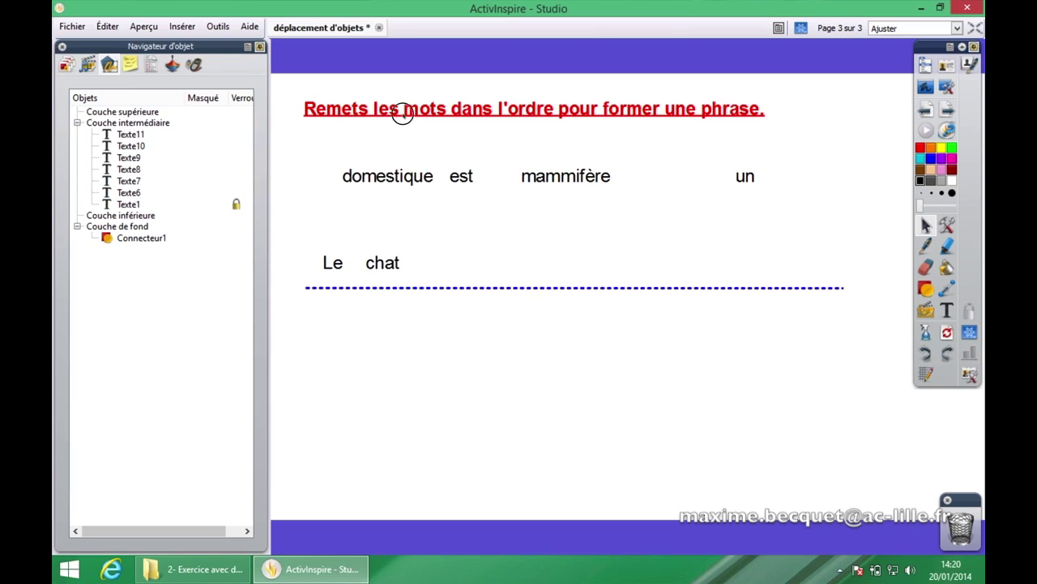